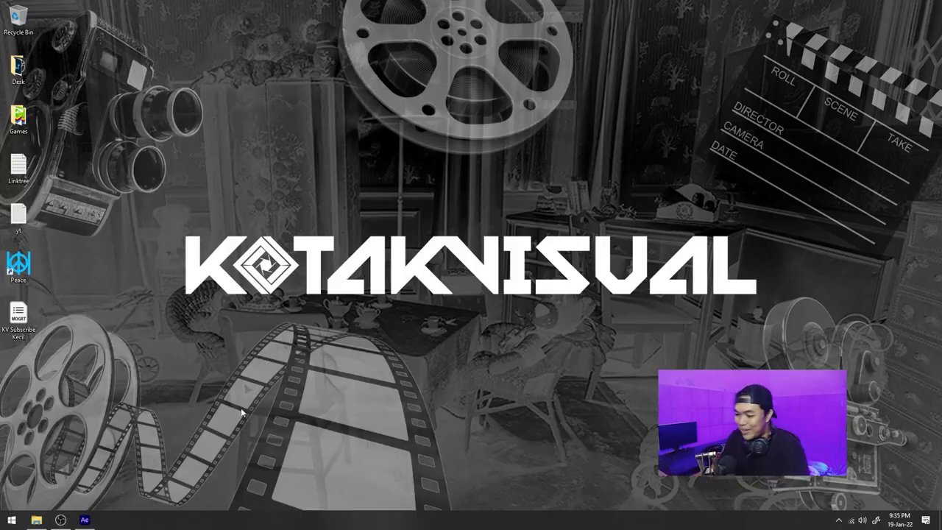
# - Bring the After Effects window with its empty untitled project to the front and maximize it
pyautogui.click(84, 519)
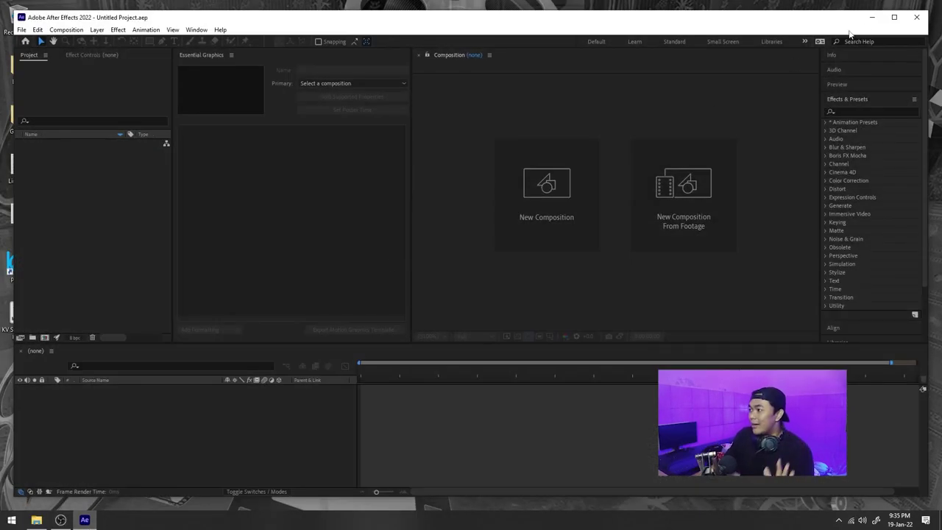
pyautogui.click(893, 17)
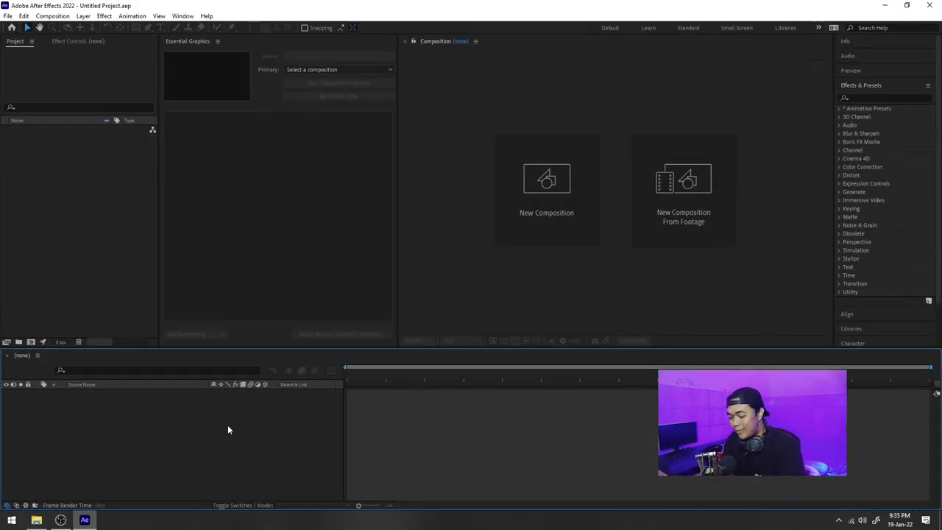
# - Create Comp 1 with the HDTV 1080 25 preset: 1920×1080, 25 fps, 5 seconds
pyautogui.hotkey('ctrl', 'n')
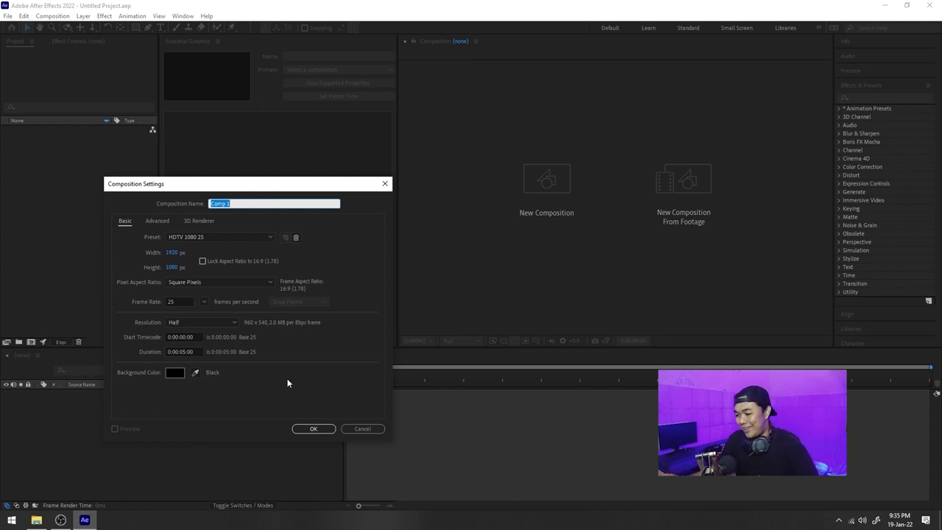
pyautogui.click(299, 429)
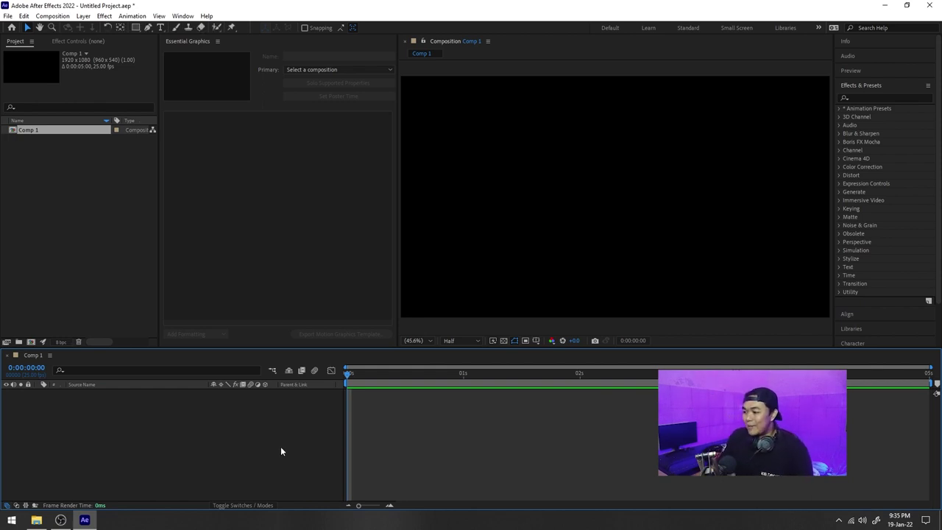
pyautogui.click(251, 274)
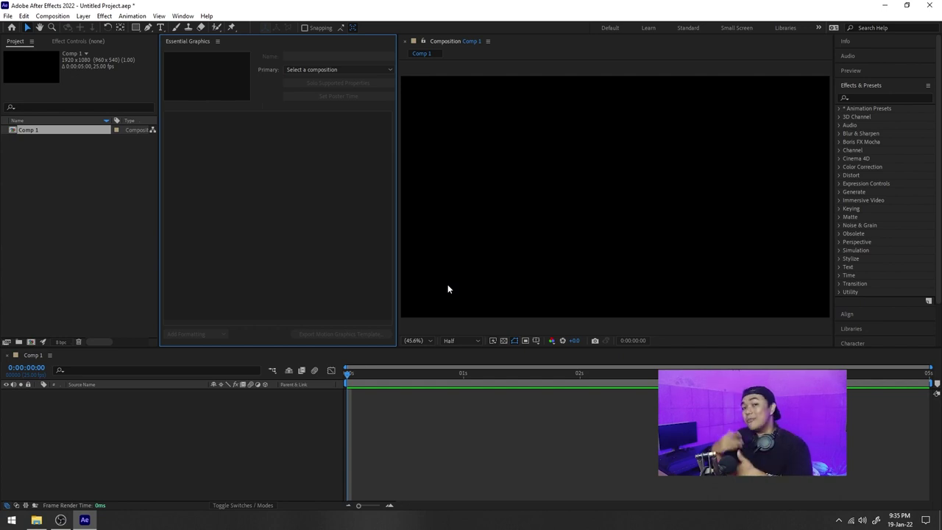
# - Turn on the Title/Action Safe guides over the empty Comp 1 viewer
pyautogui.click(306, 430)
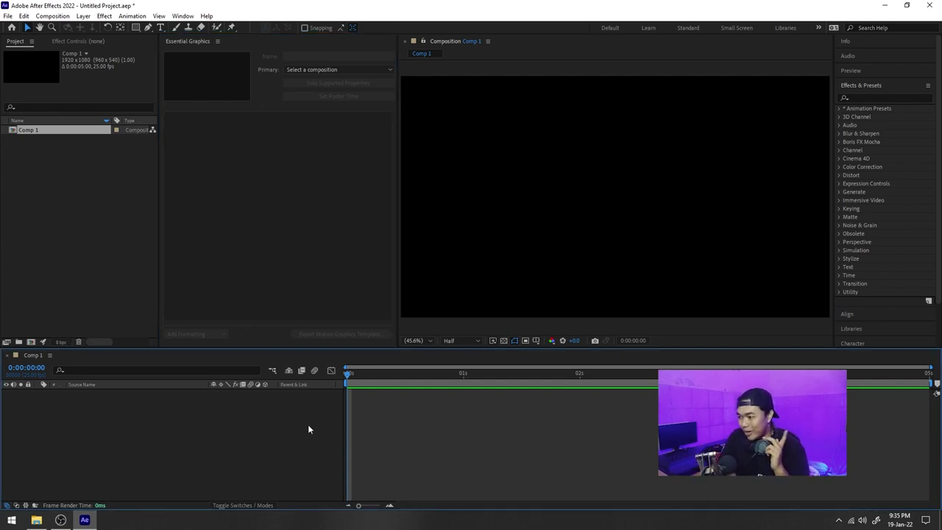
pyautogui.click(535, 340)
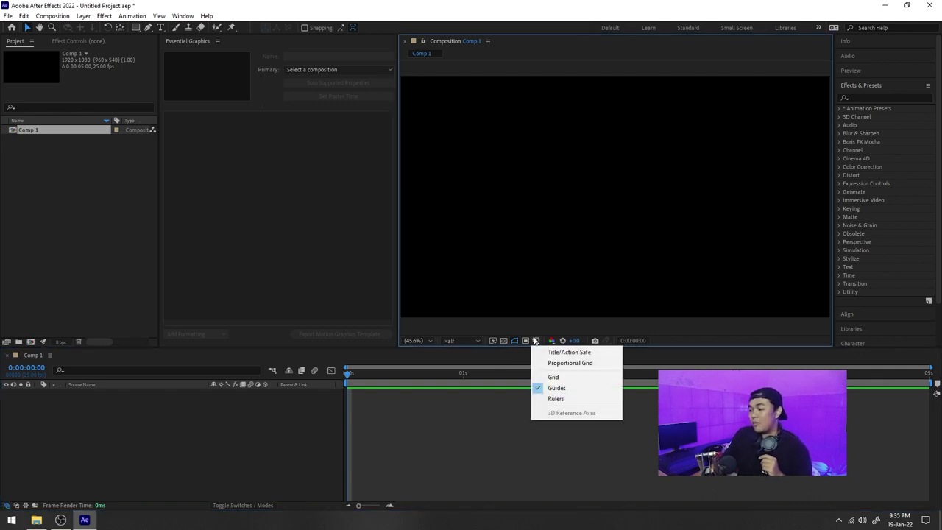
pyautogui.click(563, 350)
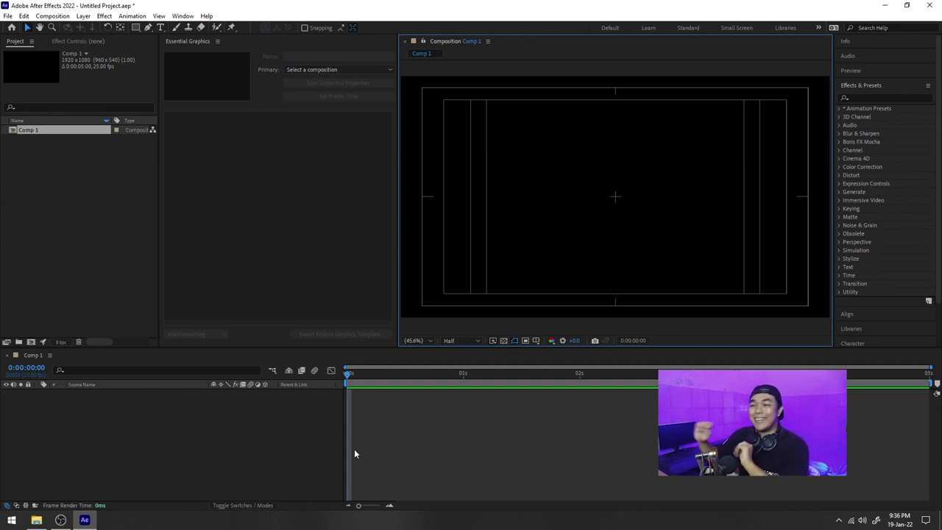
pyautogui.click(535, 341)
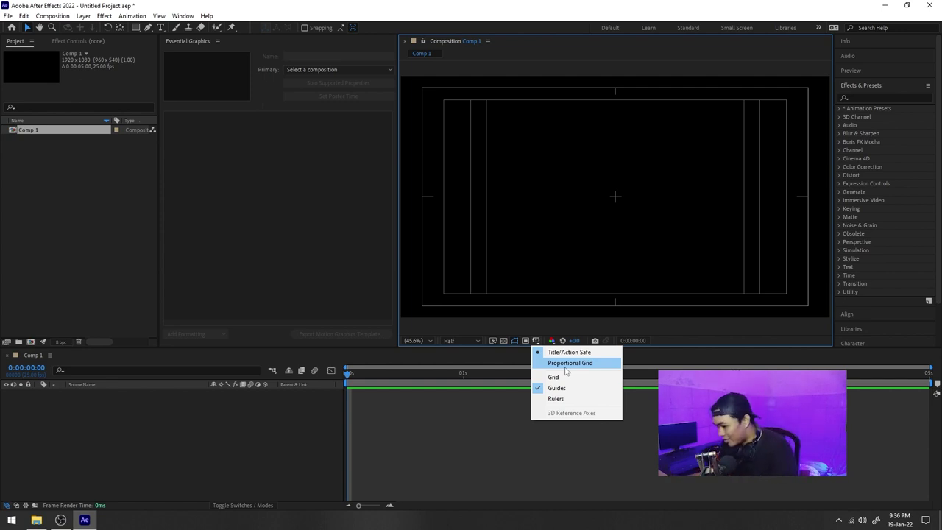
pyautogui.click(283, 442)
# - Add a new text layer from the timeline context menu, then delete the empty one
pyautogui.rightClick(280, 442)
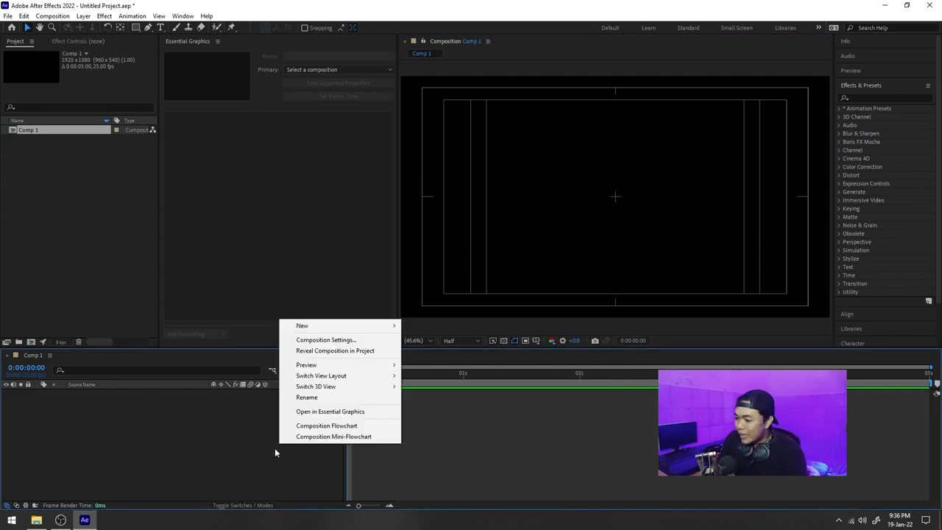
pyautogui.moveTo(326, 324)
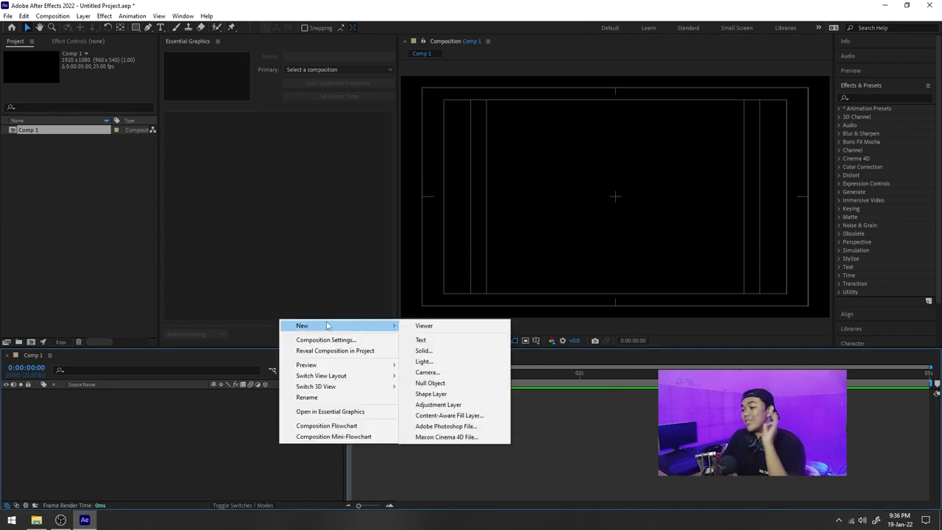
pyautogui.click(421, 339)
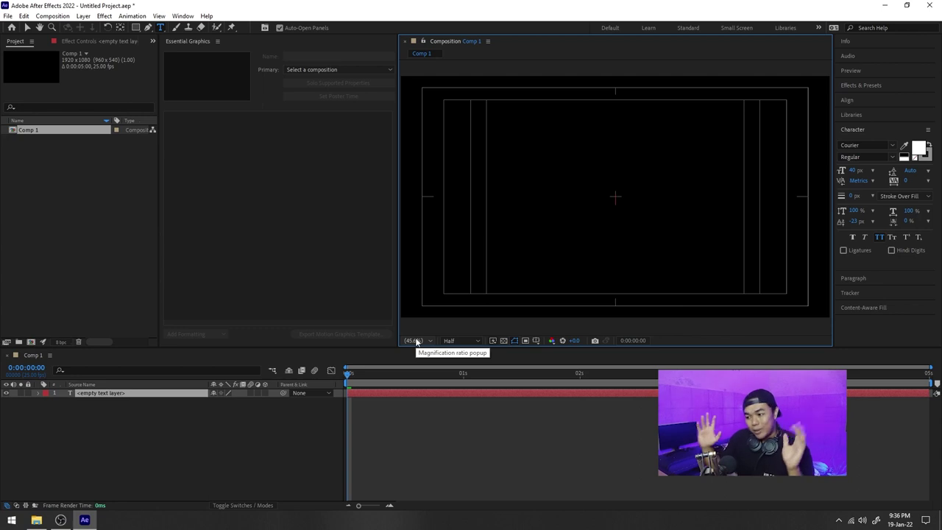
pyautogui.click(414, 412)
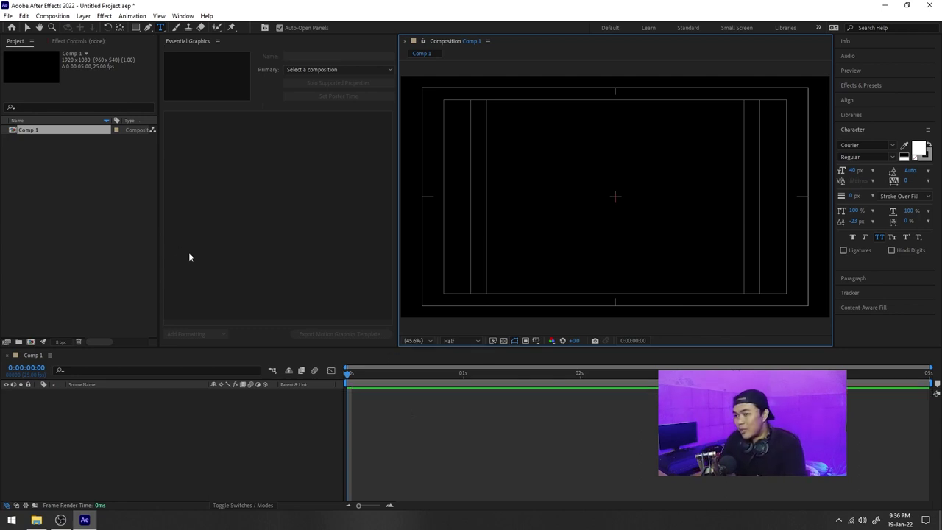
# - Zoom the viewer to 100% on the lower-left safe area and start a text line there
pyautogui.click(162, 28)
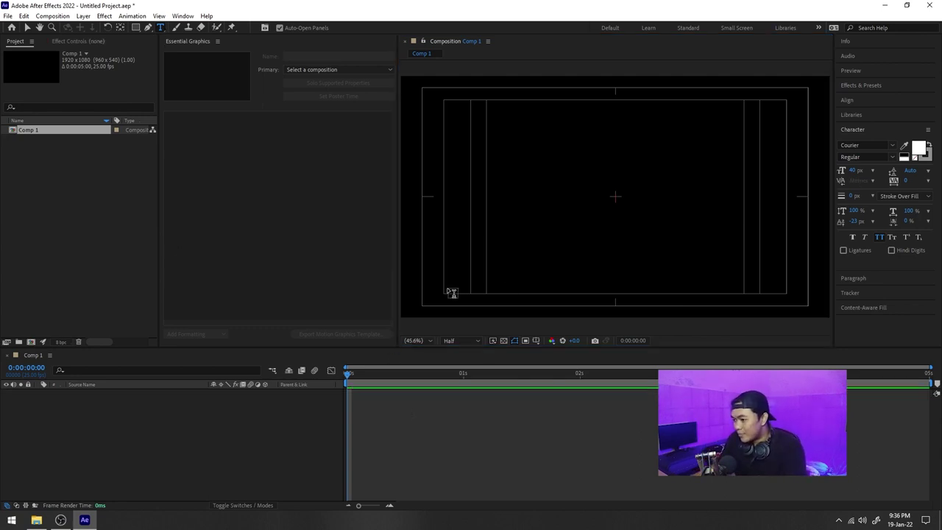
pyautogui.scroll(3, 490, 225)
pyautogui.moveTo(574, 225); pyautogui.dragTo(633, 224)
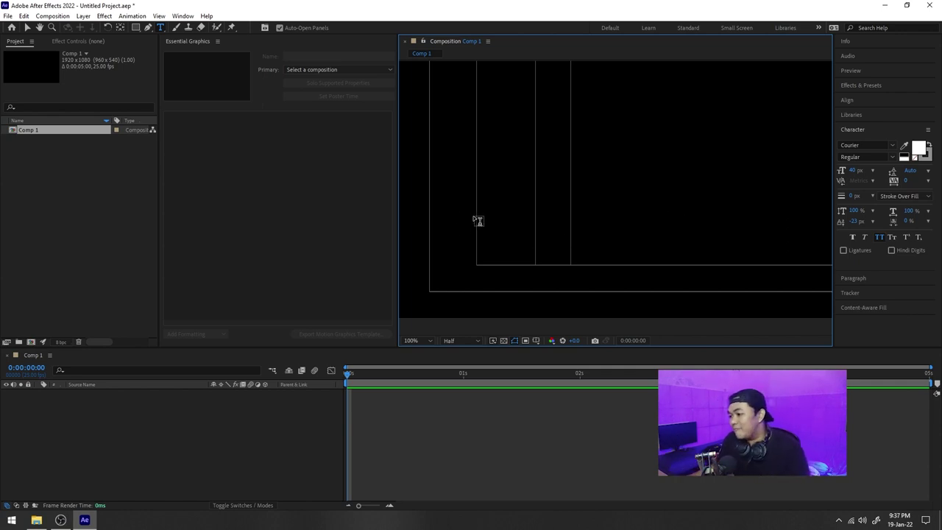
pyautogui.moveTo(450, 205); pyautogui.dragTo(485, 199)
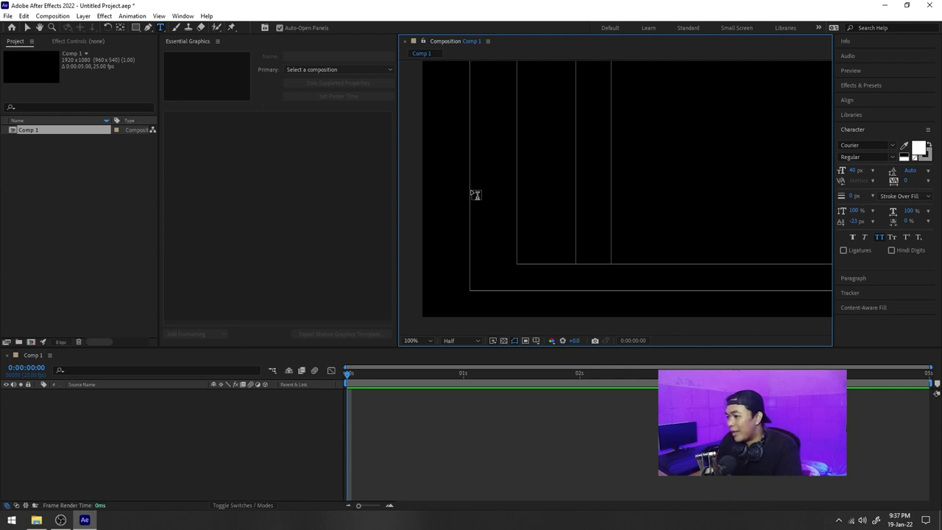
pyautogui.click(521, 202)
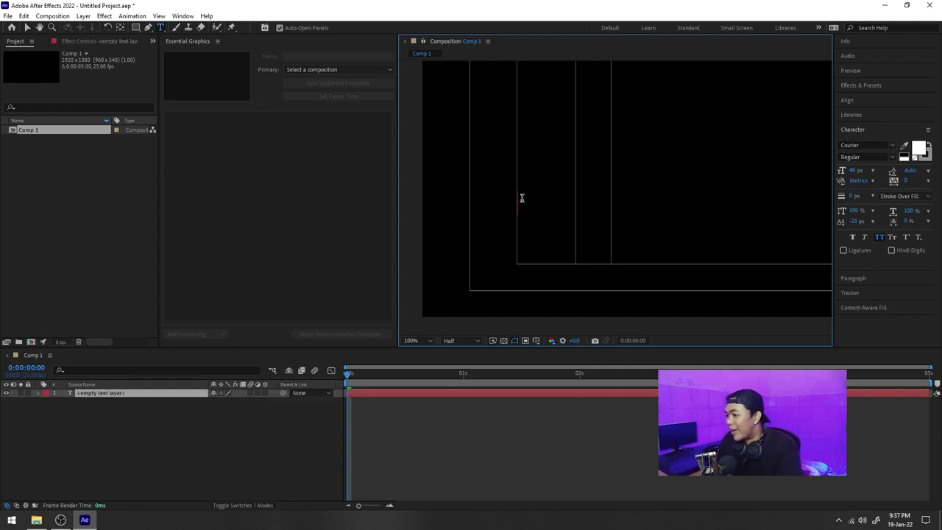
# - Type the presenter's name and set it in Montserrat Bold
pyautogui.write('Haekal Abdul')
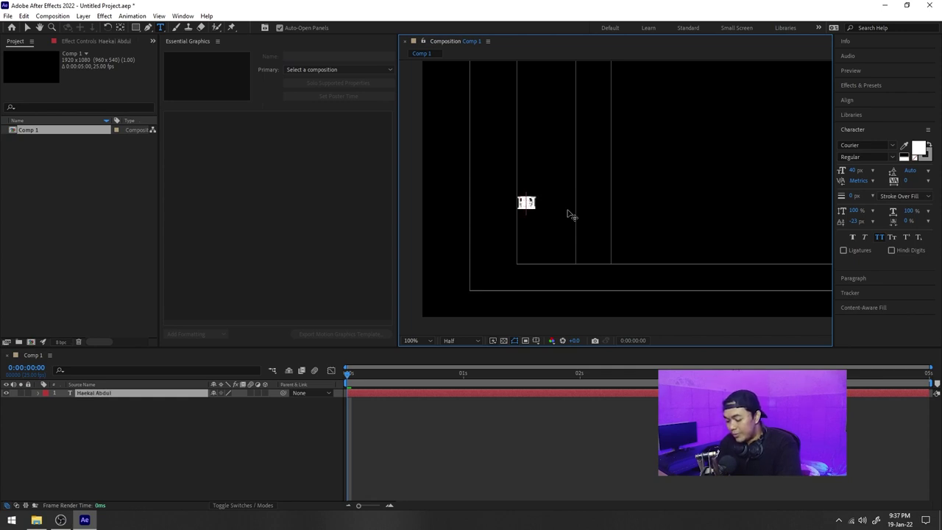
pyautogui.write('eb')
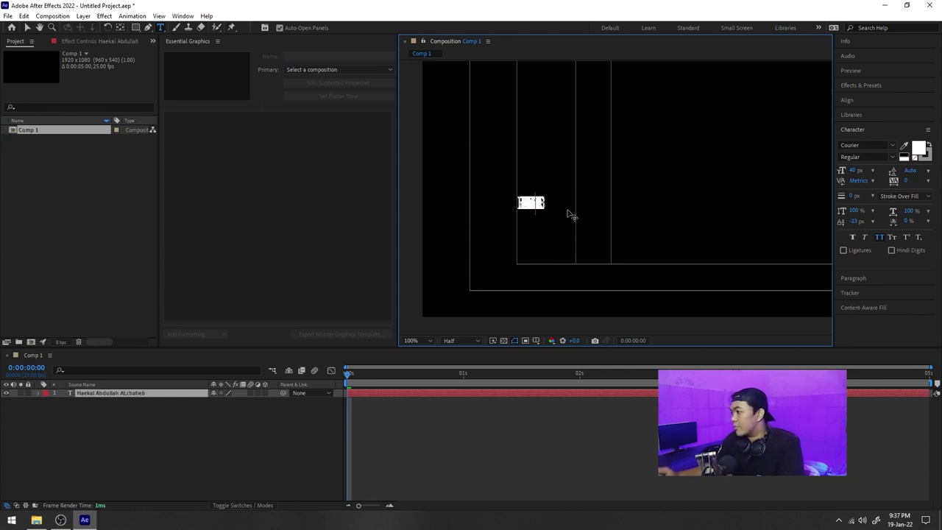
pyautogui.hotkey('ctrl', 'a')
pyautogui.click(882, 146)
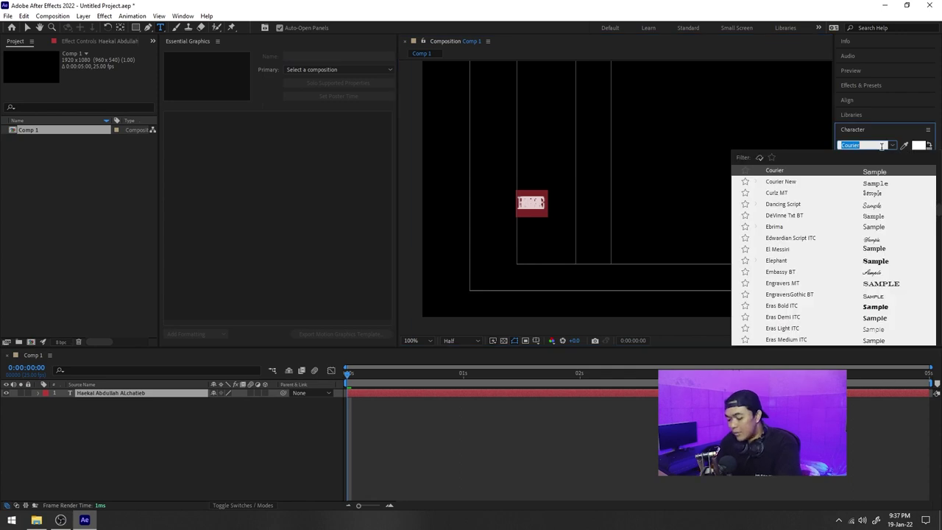
pyautogui.write('montser')
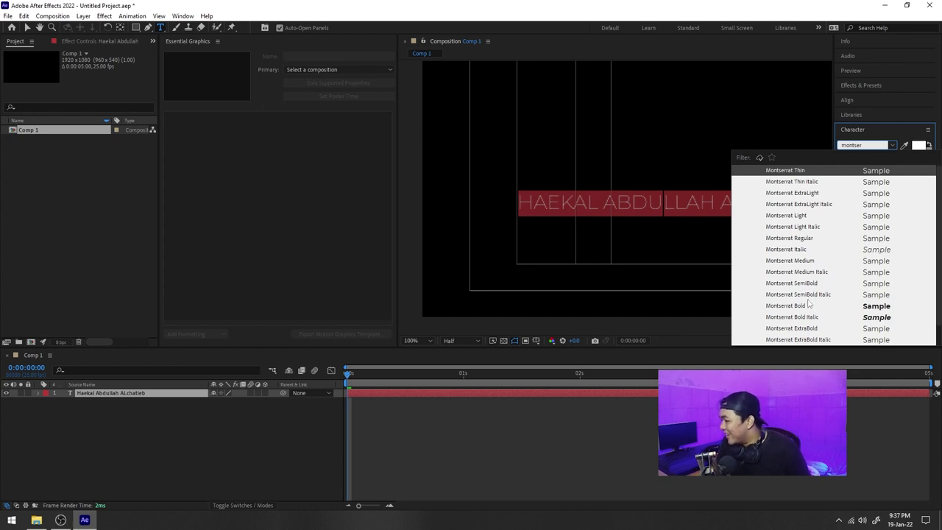
pyautogui.click(808, 308)
pyautogui.press('Escape')
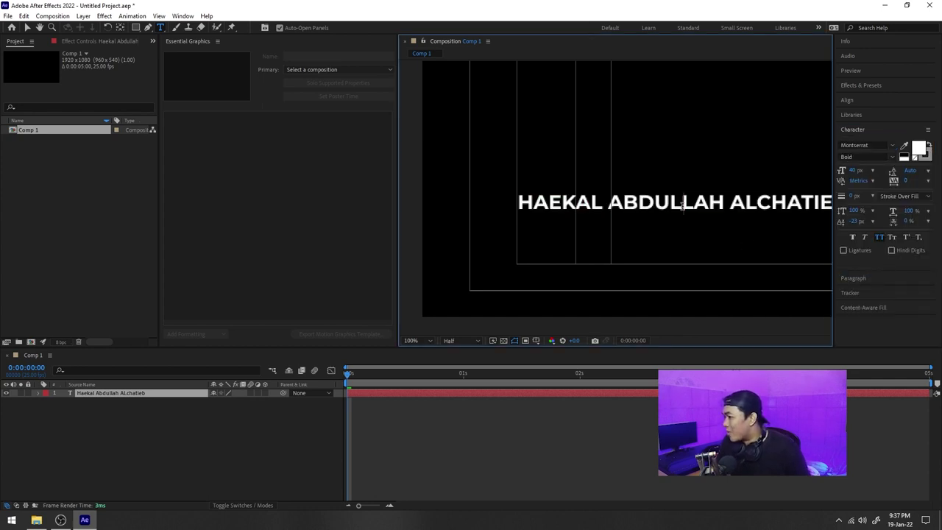
# - Leave text editing and pan the view so the whole name is visible
pyautogui.scroll(-2, 569, 210)
pyautogui.scroll(2, 743, 191)
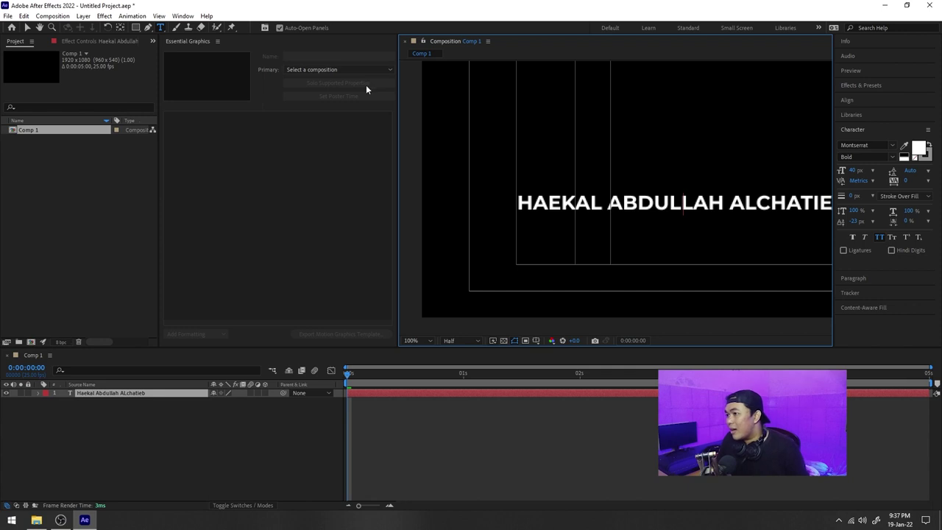
pyautogui.click(27, 27)
pyautogui.moveTo(559, 132); pyautogui.dragTo(512, 128)
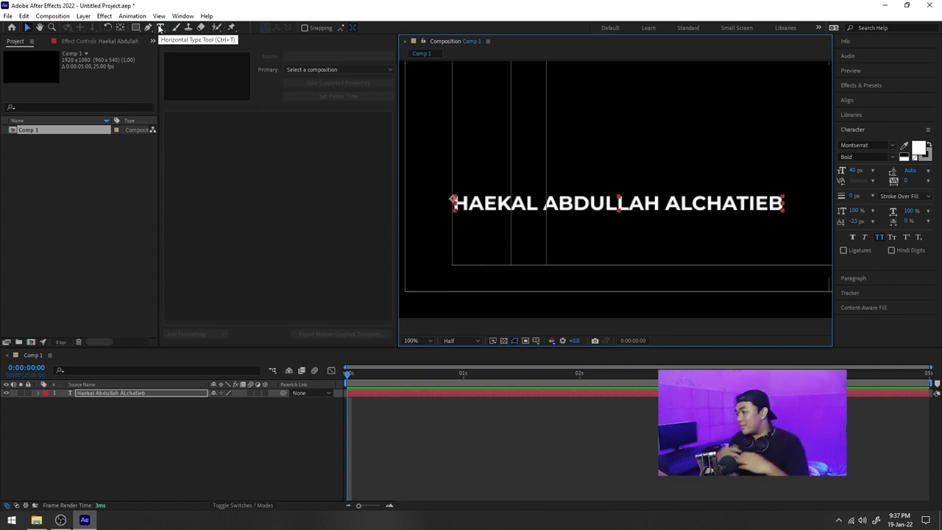
pyautogui.click(159, 28)
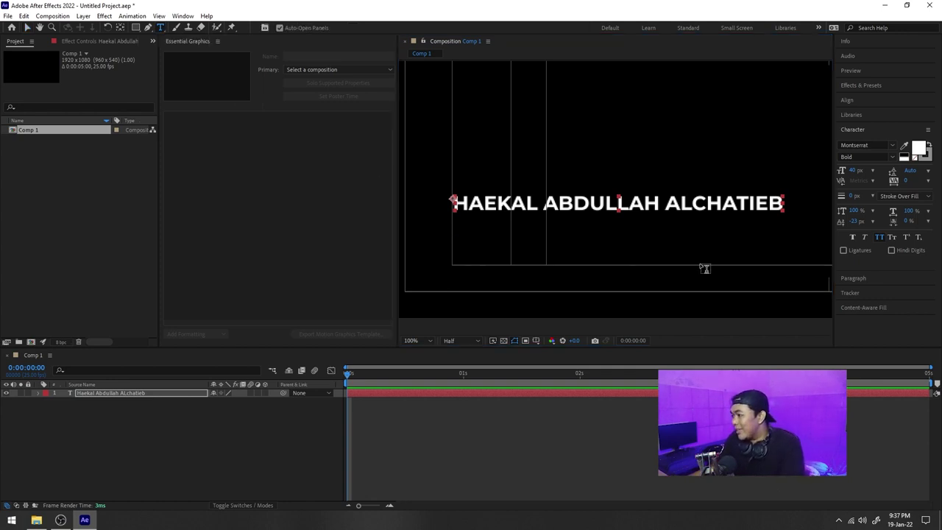
# - Reset the name line's baseline shift to 0 px and reselect the name layer
pyautogui.click(873, 222)
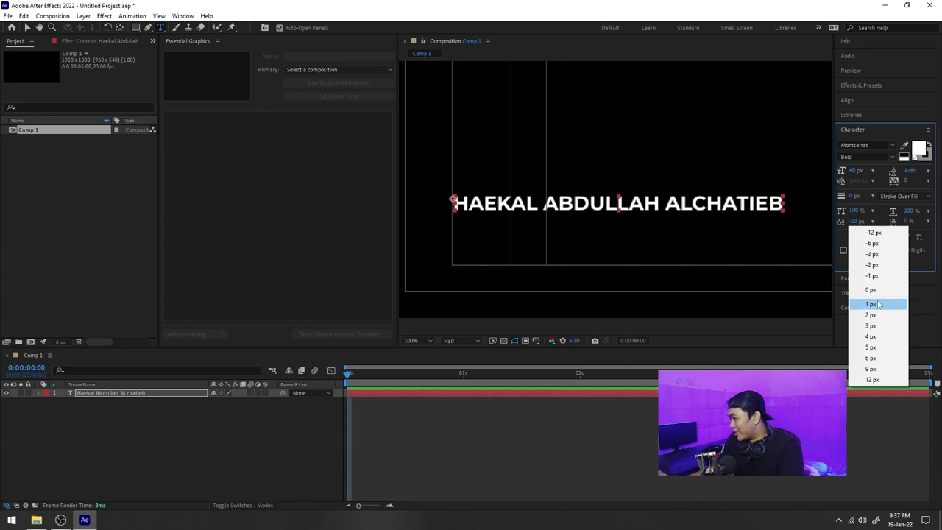
pyautogui.click(743, 208)
pyautogui.tripleClick(743, 207)
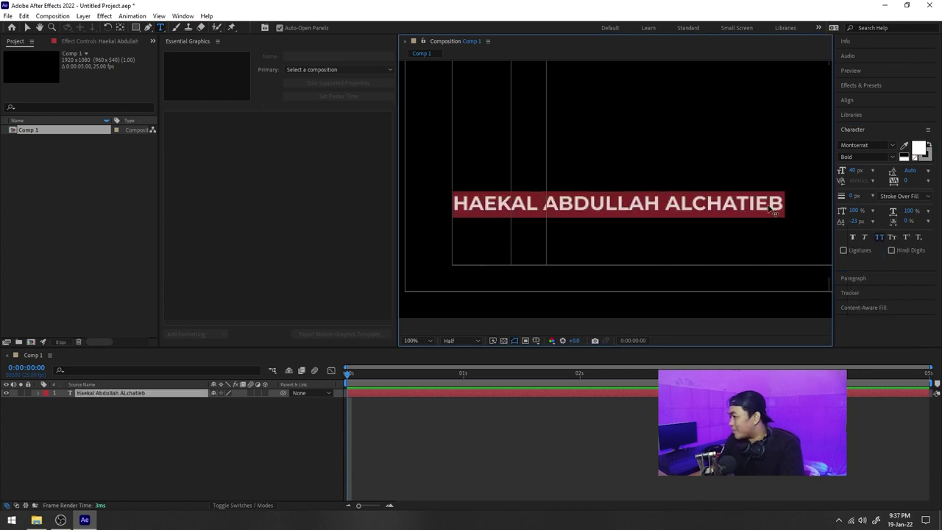
pyautogui.click(872, 222)
pyautogui.click(890, 293)
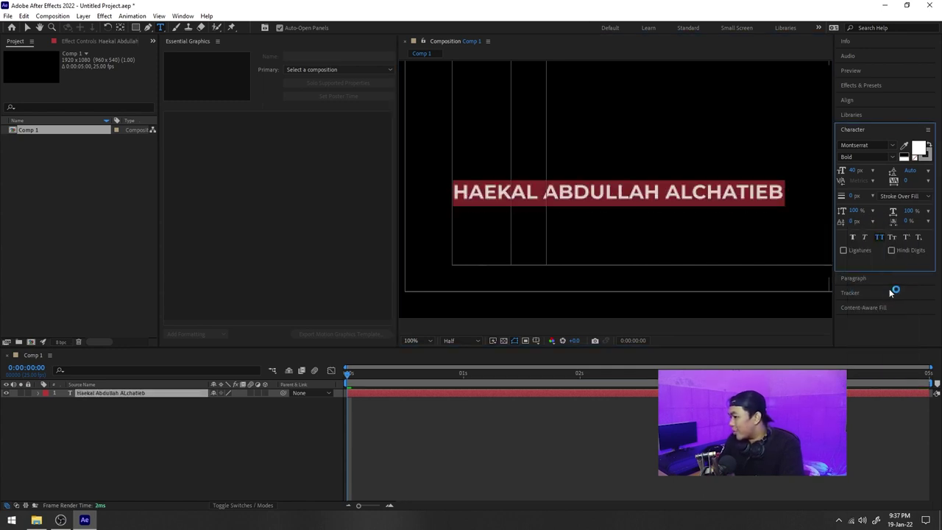
pyautogui.click(766, 200)
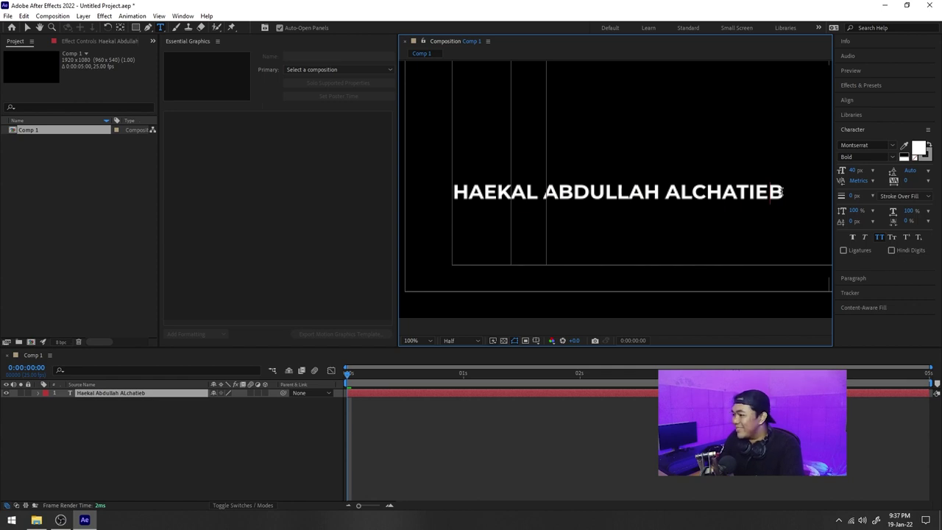
pyautogui.click(27, 27)
pyautogui.click(522, 188)
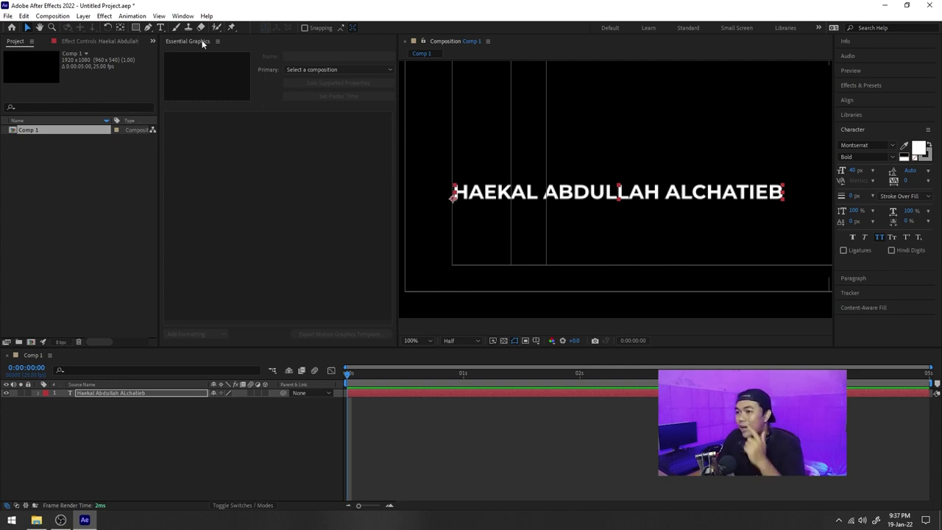
# - Move the name text's anchor point to its left edge using the Anchor Point Mover panel
pyautogui.click(184, 16)
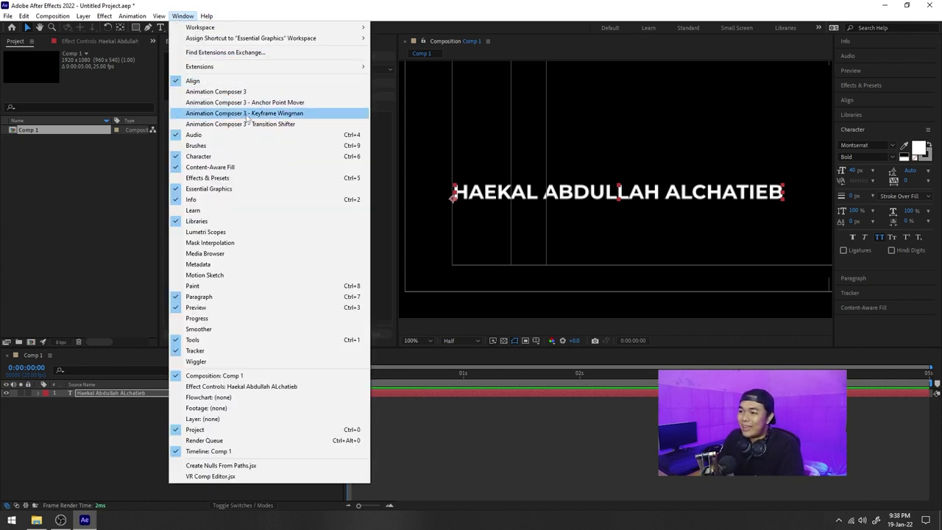
pyautogui.click(288, 105)
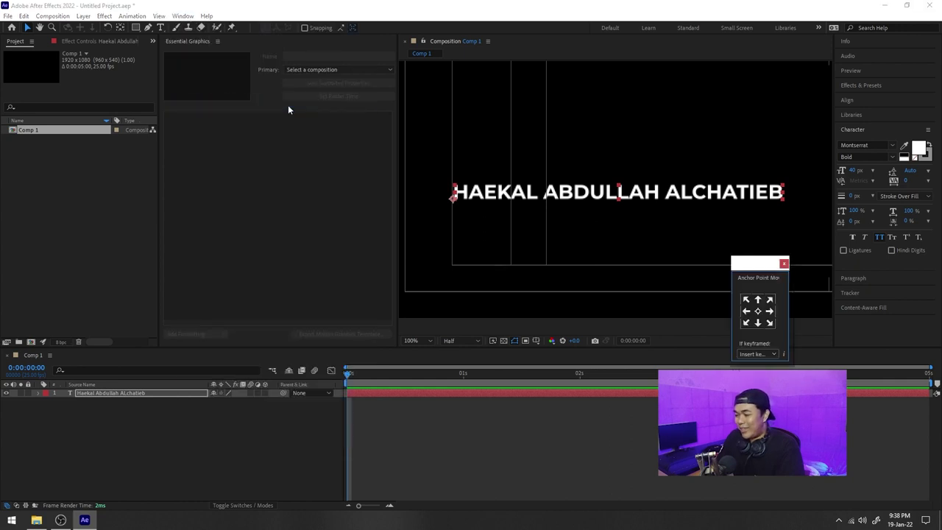
pyautogui.moveTo(733, 266); pyautogui.dragTo(264, 207)
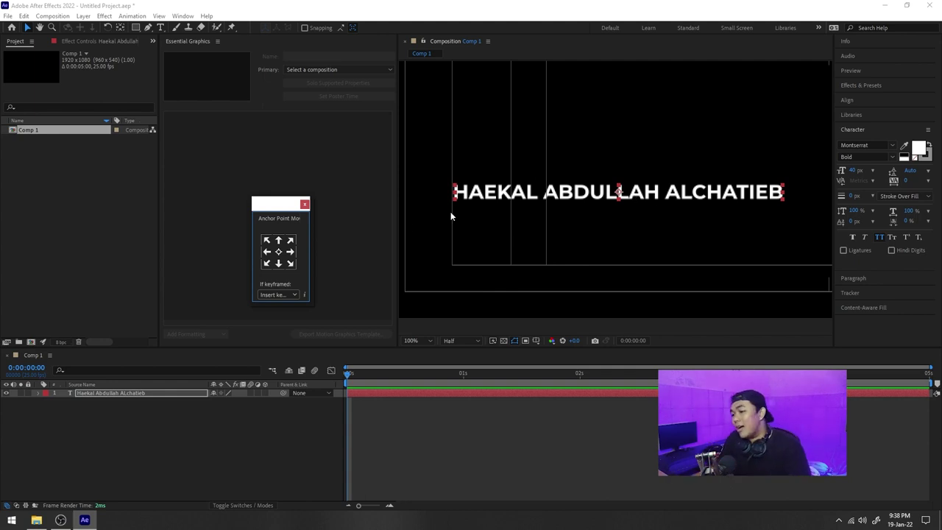
pyautogui.click(267, 252)
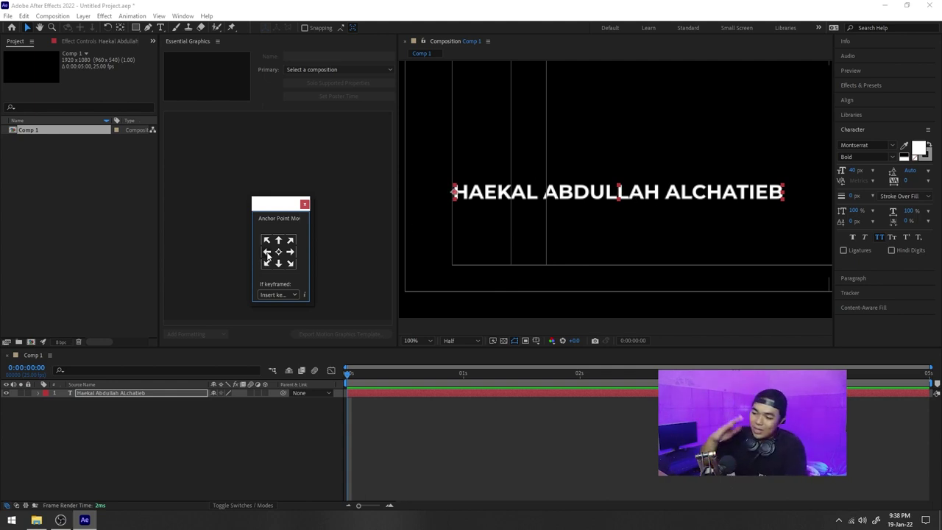
pyautogui.click(305, 204)
pyautogui.moveTo(471, 194); pyautogui.dragTo(468, 194)
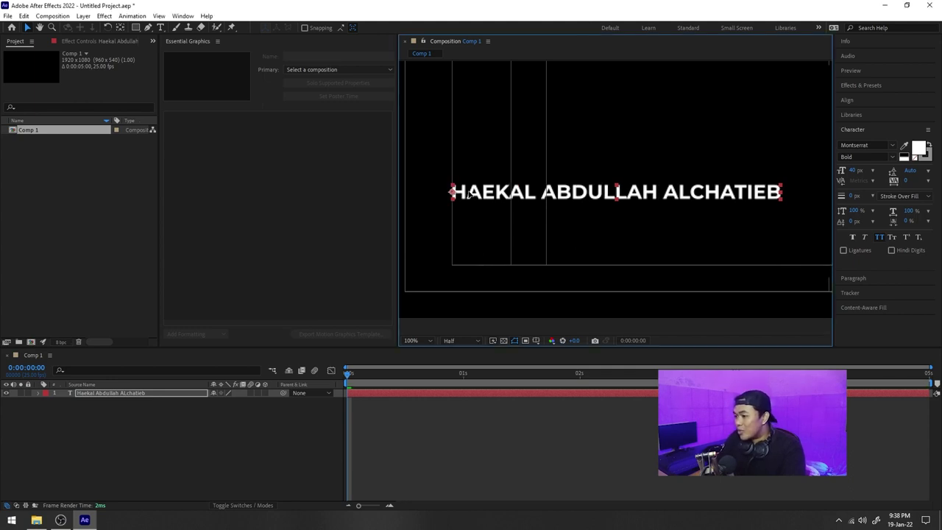
pyautogui.click(210, 230)
# - Type the channel's social handle on a new text line below the name
pyautogui.click(161, 27)
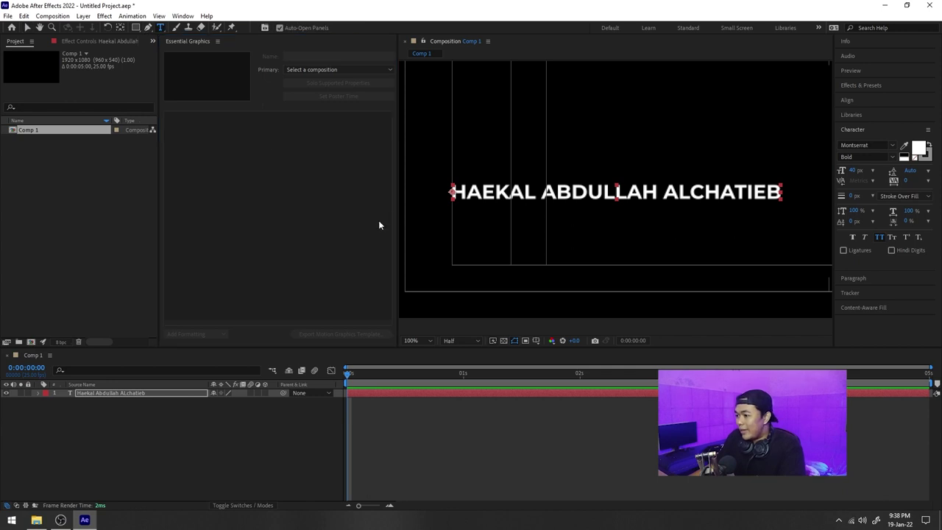
pyautogui.click(456, 228)
pyautogui.write('@kotakvisu')
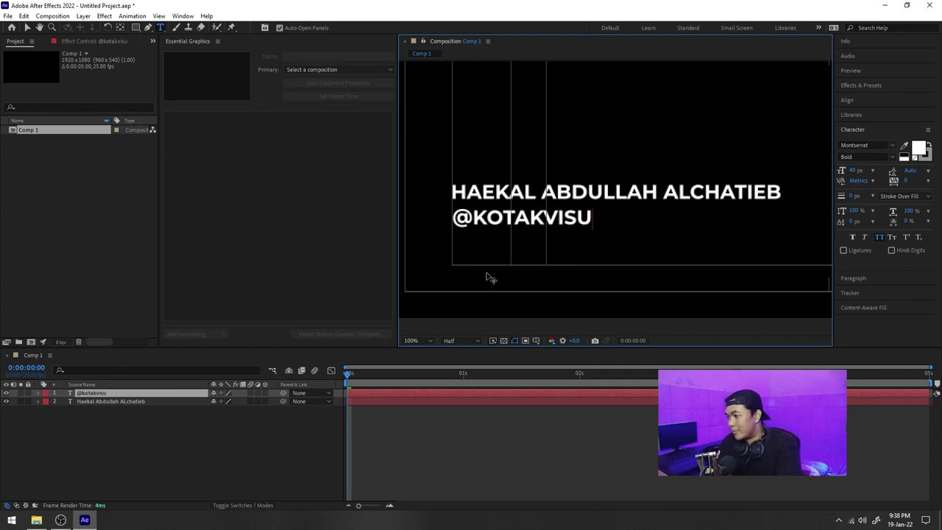
pyautogui.write('alid')
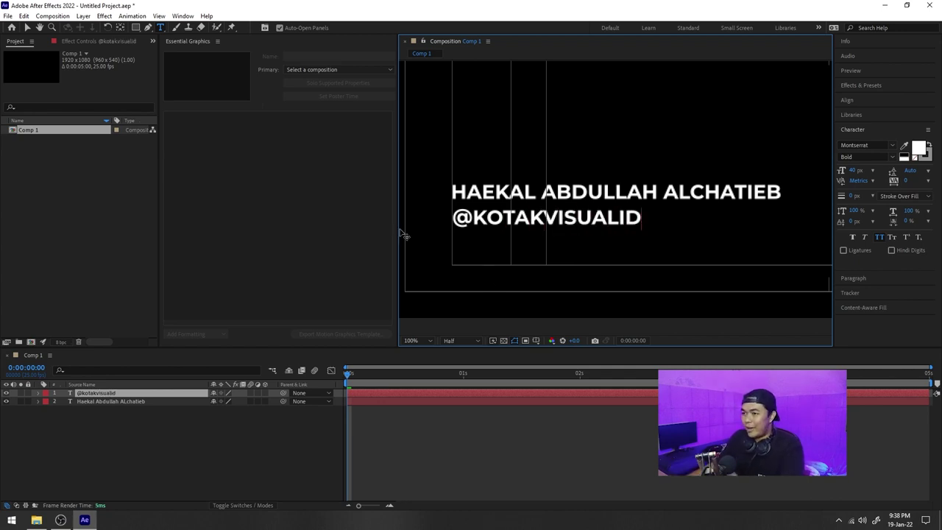
# - Change the handle line's font style from Bold to Montserrat Regular
pyautogui.doubleClick(618, 217)
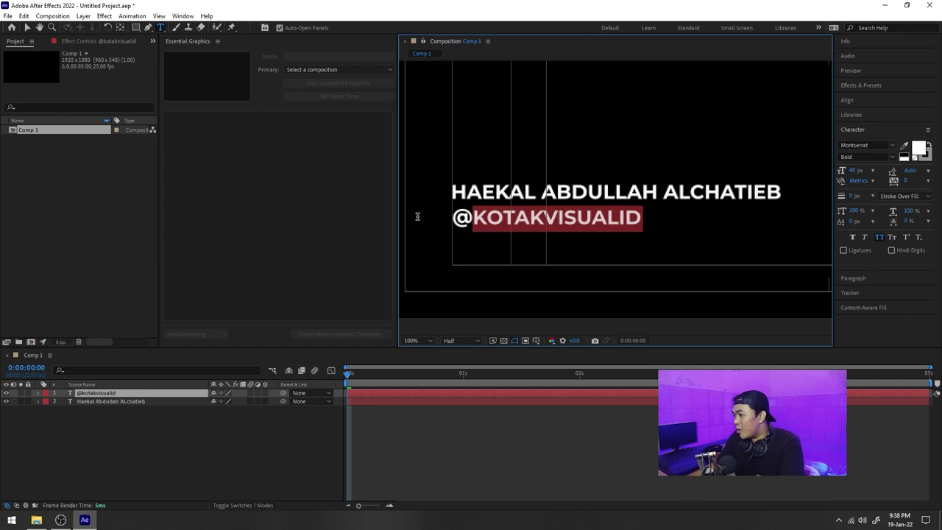
pyautogui.click(600, 224)
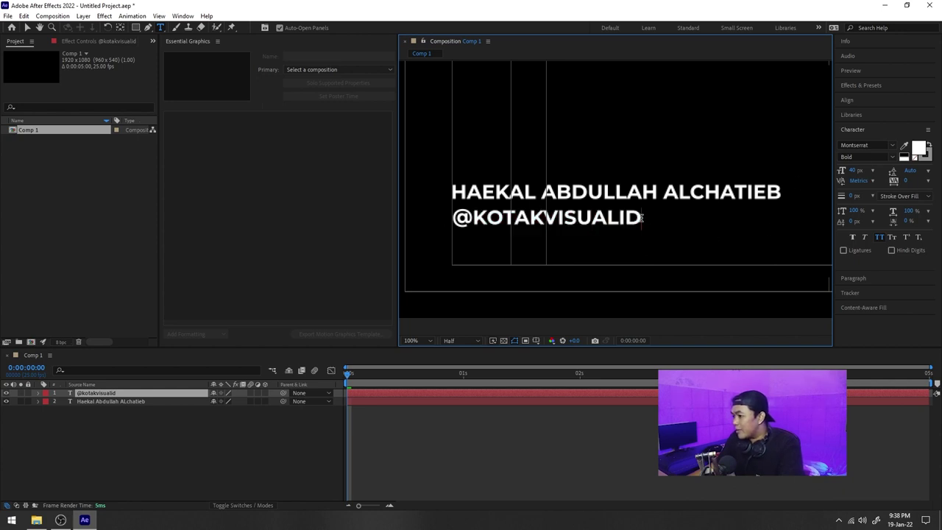
pyautogui.hotkey('shift', 'Left')
pyautogui.hotkey('shift', 'Left')
pyautogui.hotkey('shift', 'Left')
pyautogui.hotkey('shift', 'Left')
pyautogui.hotkey('shift', 'Left')
pyautogui.hotkey('shift', 'Left')
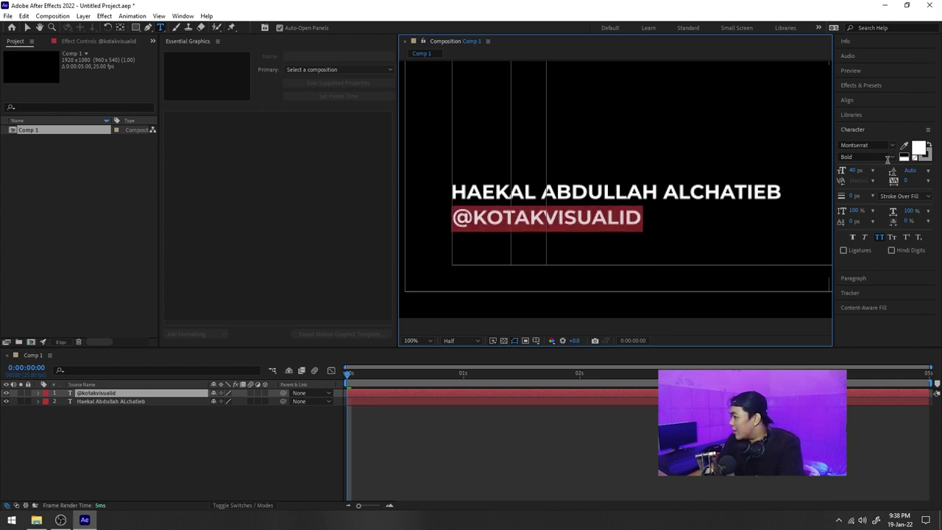
pyautogui.click(891, 157)
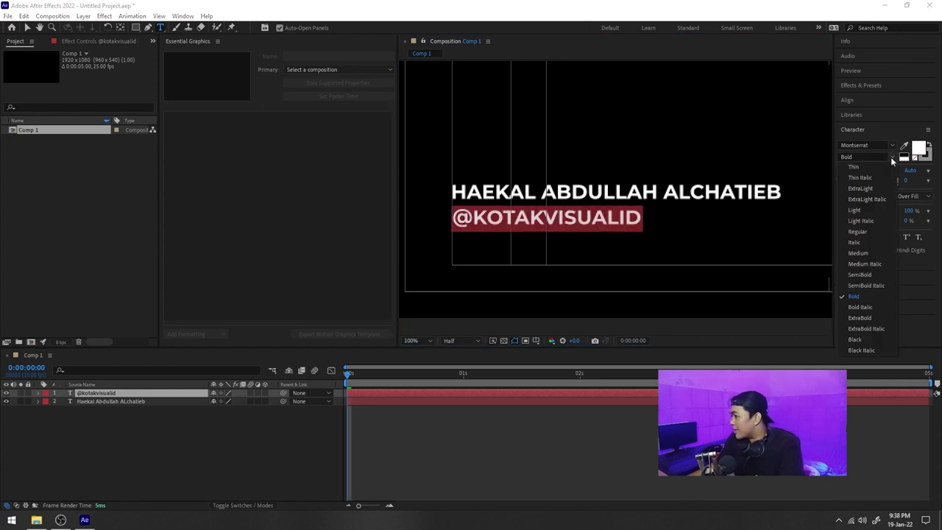
pyautogui.click(874, 232)
pyautogui.click(404, 171)
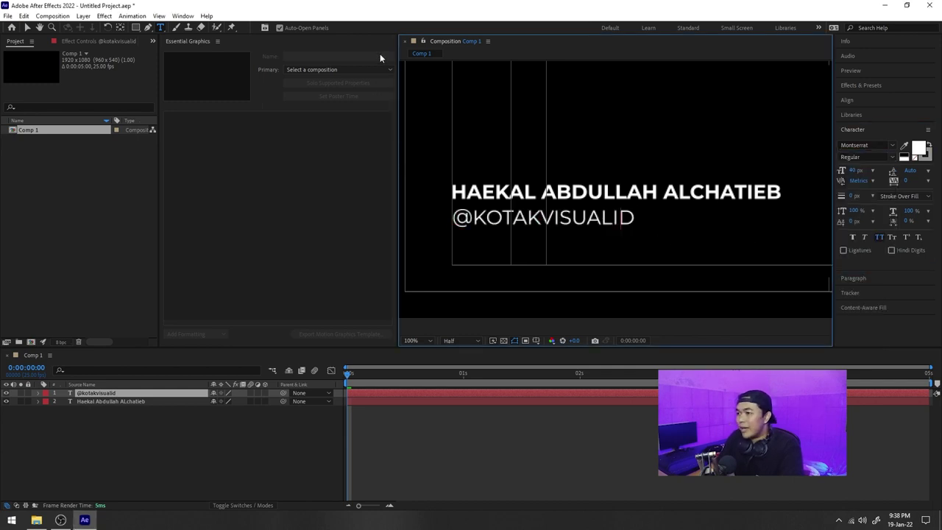
pyautogui.click(276, 177)
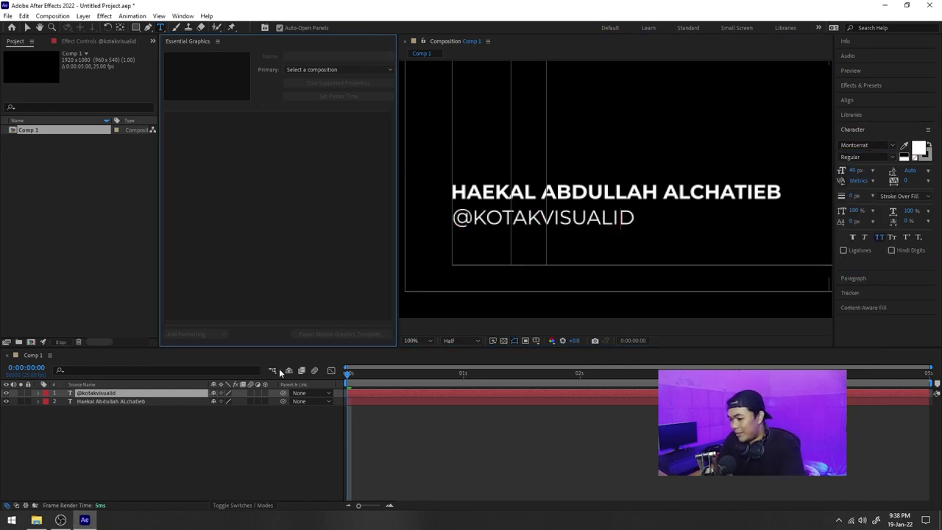
pyautogui.click(227, 445)
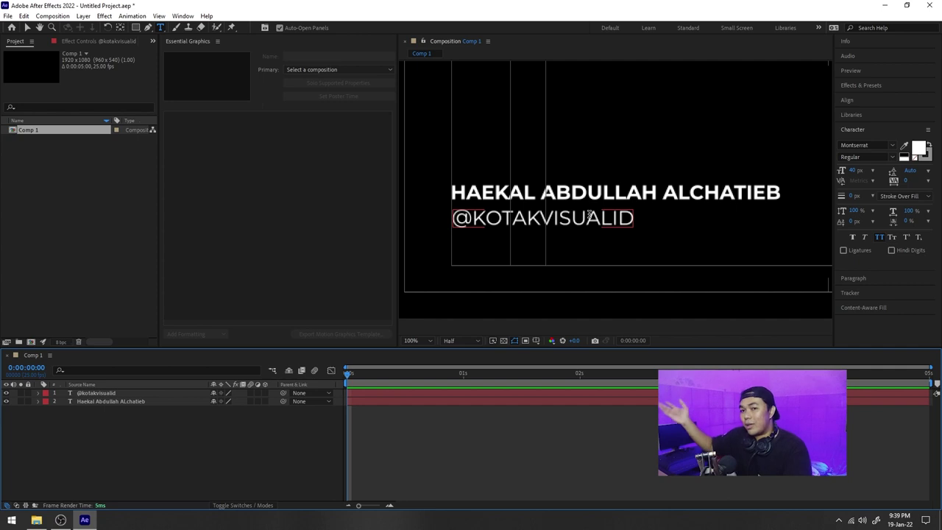
pyautogui.press('Escape')
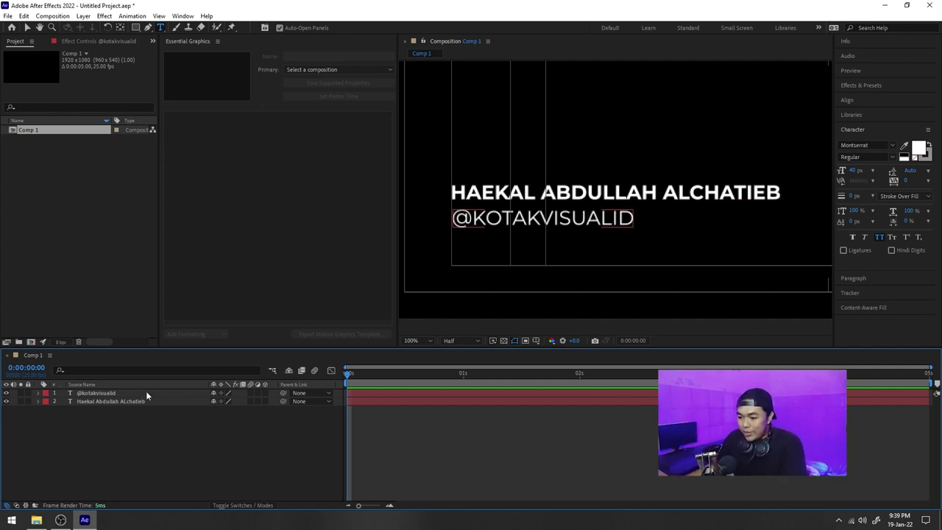
# - Add a Character Offset text animator to the handle layer
pyautogui.click(81, 394)
pyautogui.click(38, 393)
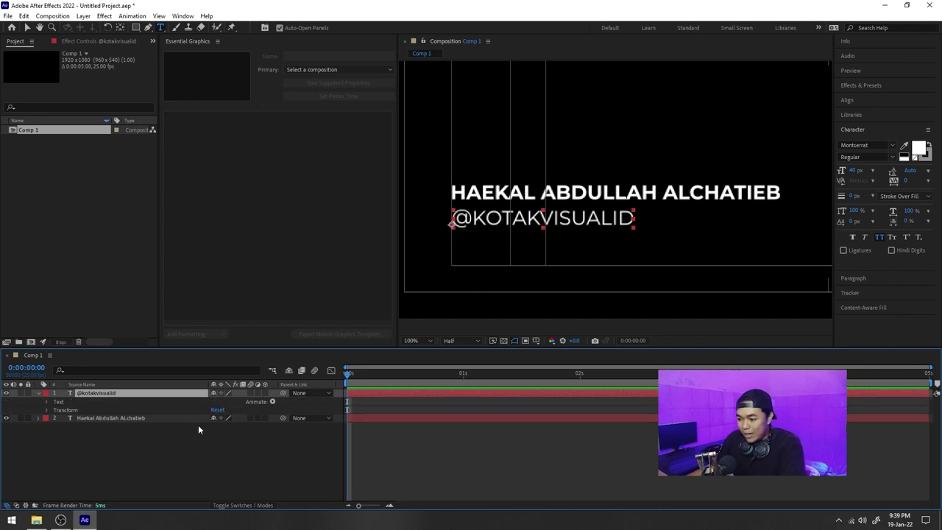
pyautogui.click(272, 402)
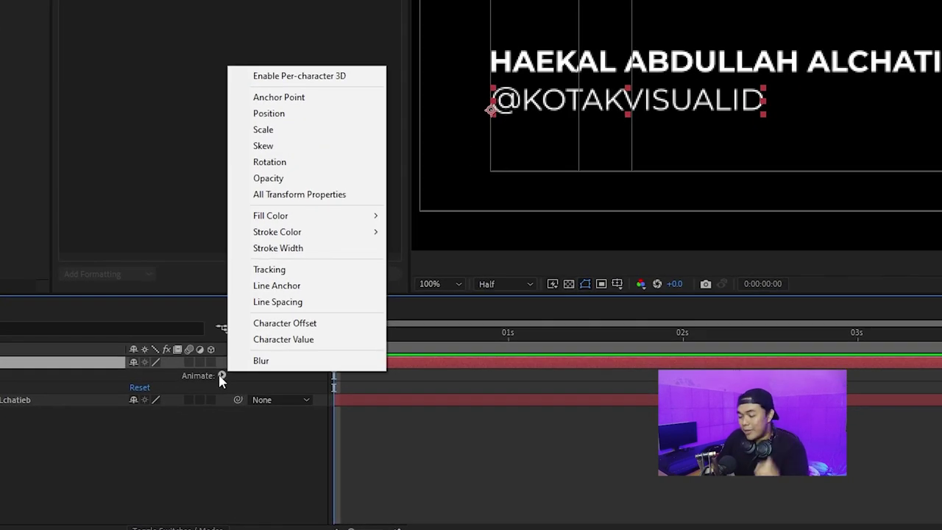
pyautogui.click(321, 324)
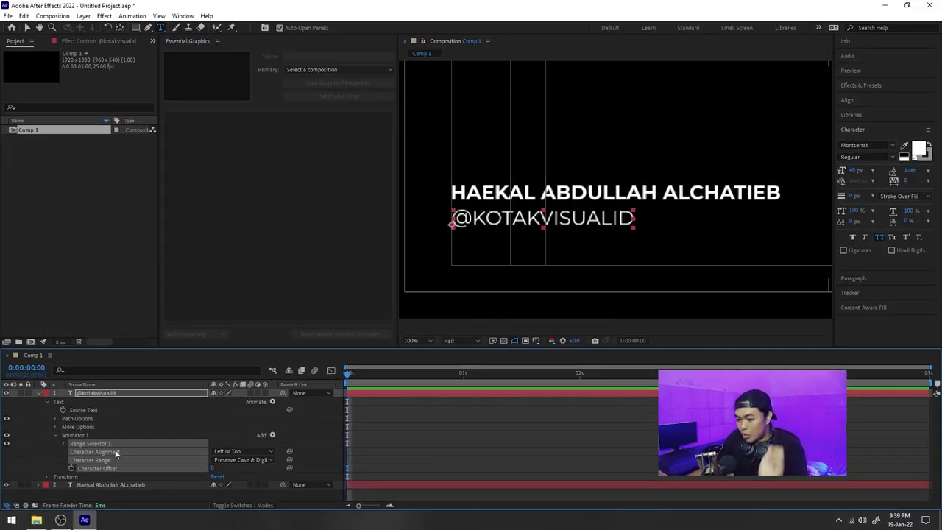
# - Keyframe Character Offset at 100 at 0:00 and 0 at 15 frames
pyautogui.moveTo(347, 373); pyautogui.dragTo(417, 375)
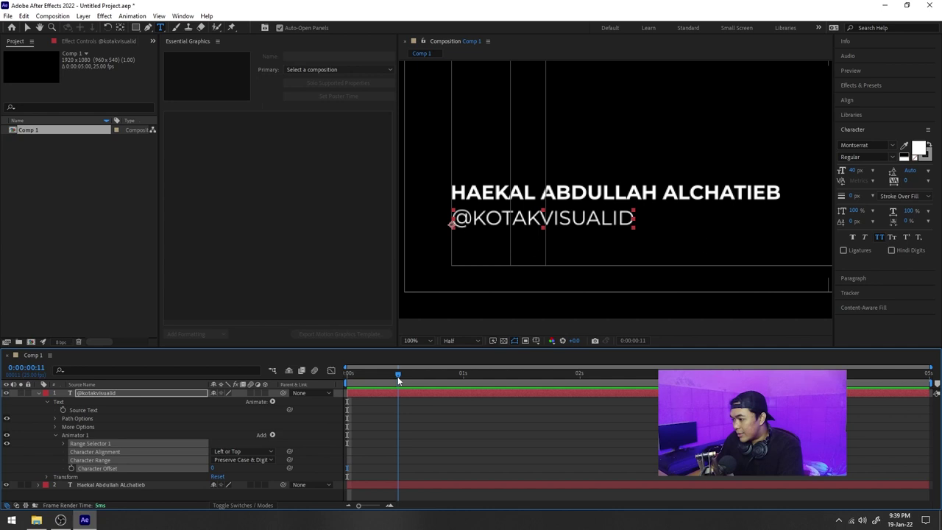
pyautogui.hotkey('ctrl', 'x')
pyautogui.hotkey('ctrl', 'v')
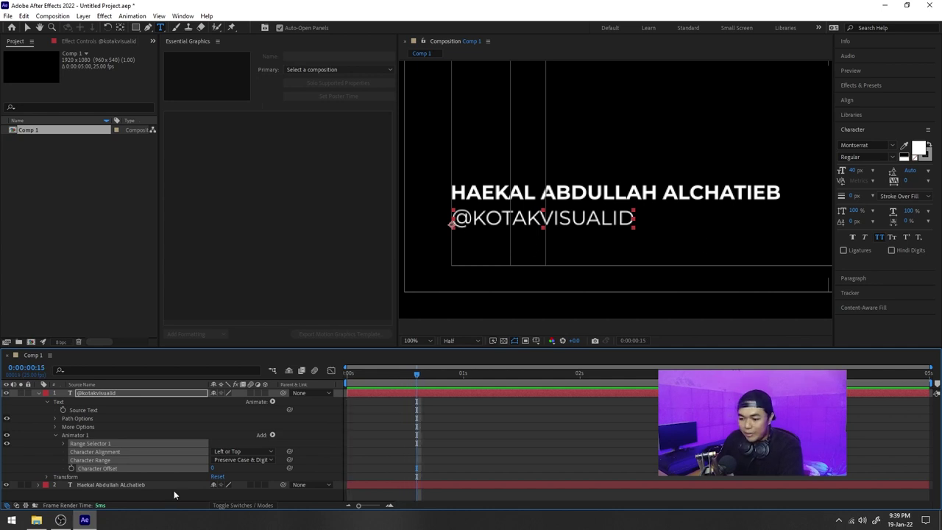
pyautogui.click(72, 468)
pyautogui.click(213, 469)
pyautogui.write('100')
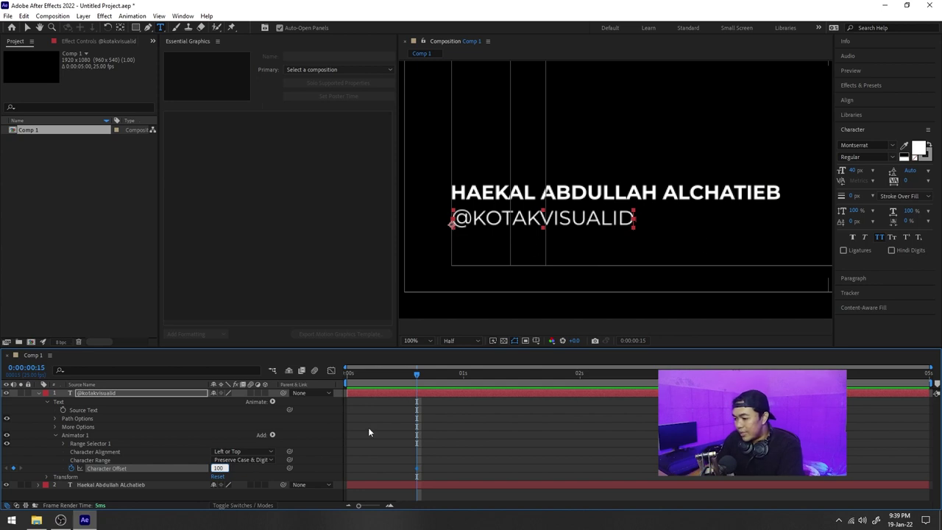
pyautogui.click(369, 432)
pyautogui.press('Home')
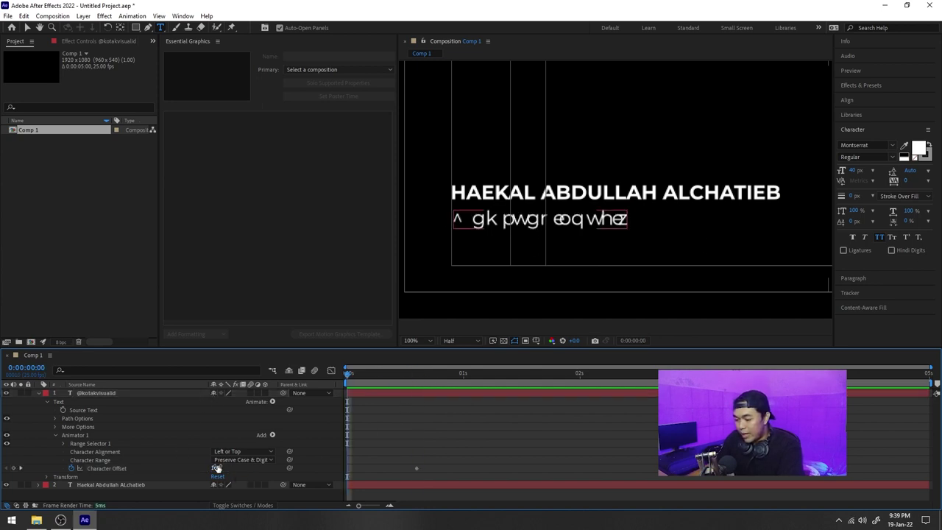
pyautogui.click(402, 393)
pyautogui.press('k')
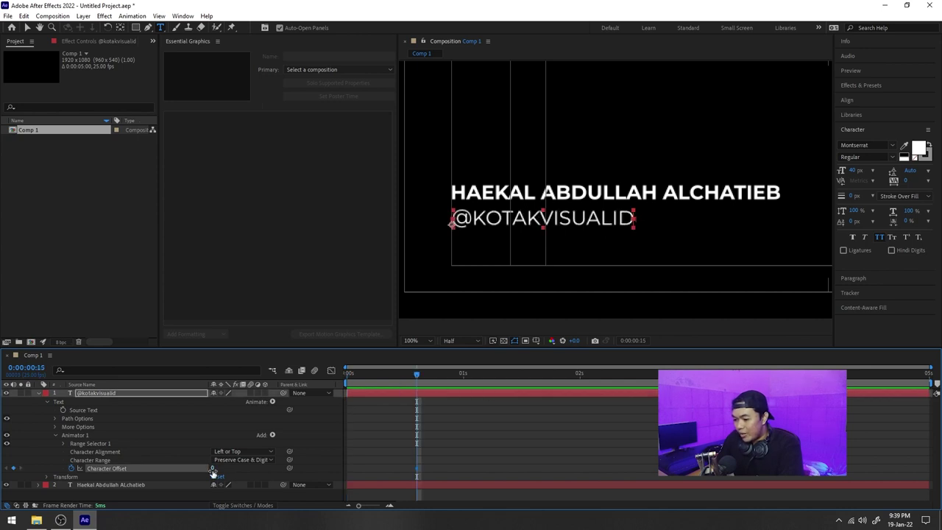
pyautogui.moveTo(404, 379); pyautogui.dragTo(346, 380)
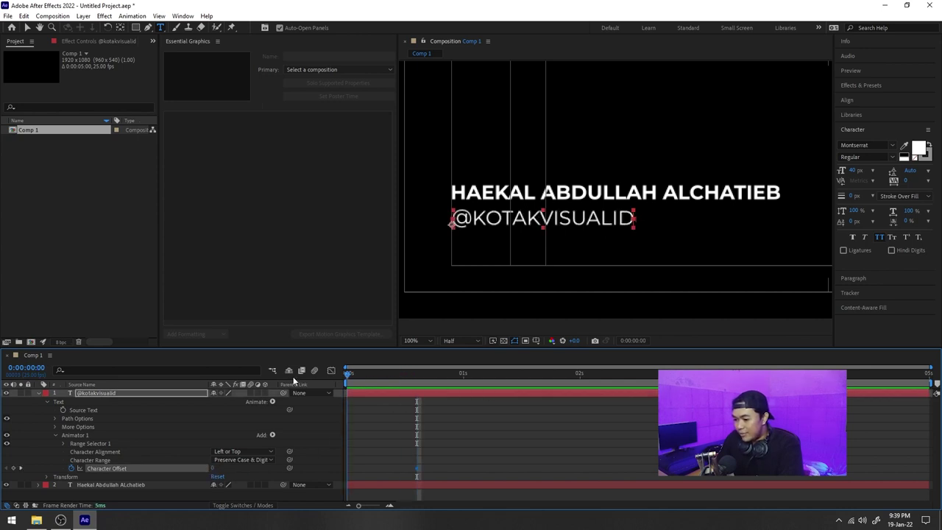
pyautogui.click(218, 468)
pyautogui.write('100')
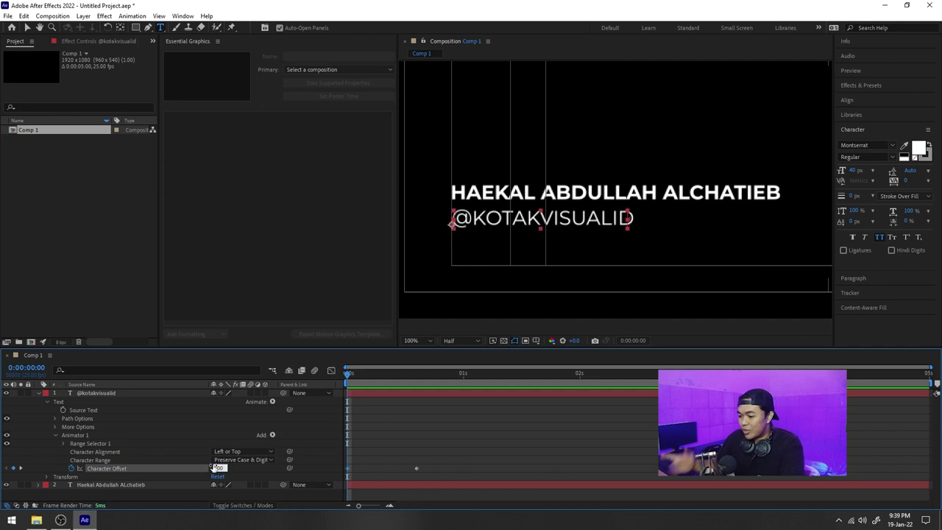
pyautogui.press('Return')
# - Scrub the first frames to preview the handle decoding from scrambled characters
pyautogui.moveTo(351, 374); pyautogui.dragTo(426, 373)
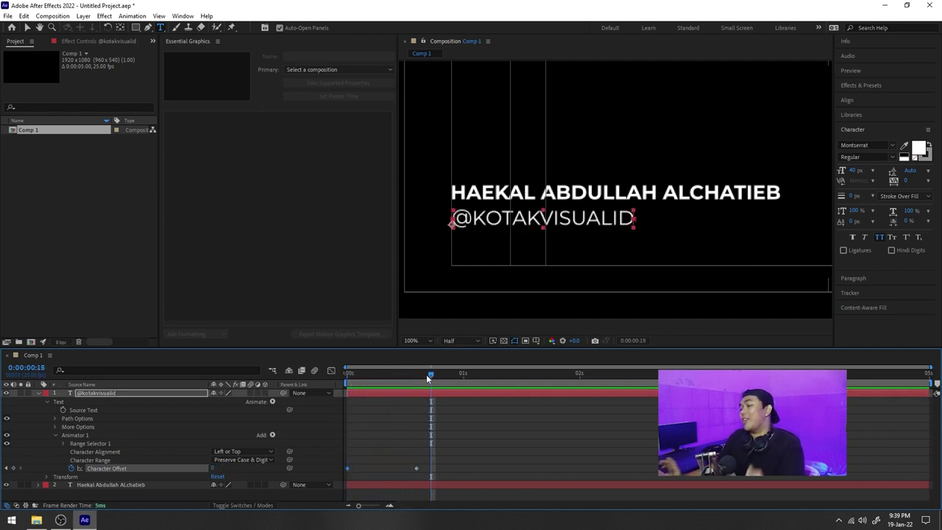
pyautogui.moveTo(426, 374); pyautogui.dragTo(347, 374)
pyautogui.moveTo(410, 395); pyautogui.dragTo(412, 395)
pyautogui.click(348, 374)
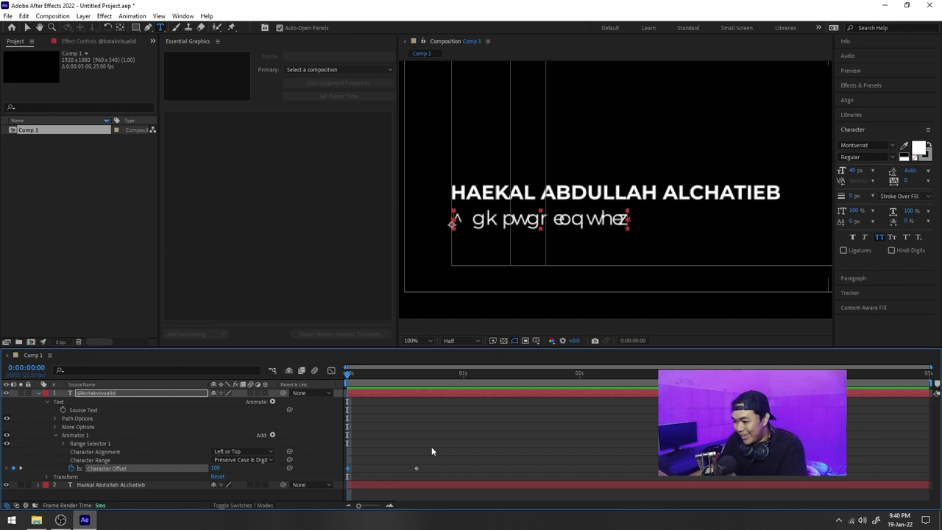
# - Time-reverse the selected Character Offset keyframes and return the playhead to the start
pyautogui.moveTo(492, 445); pyautogui.dragTo(346, 471)
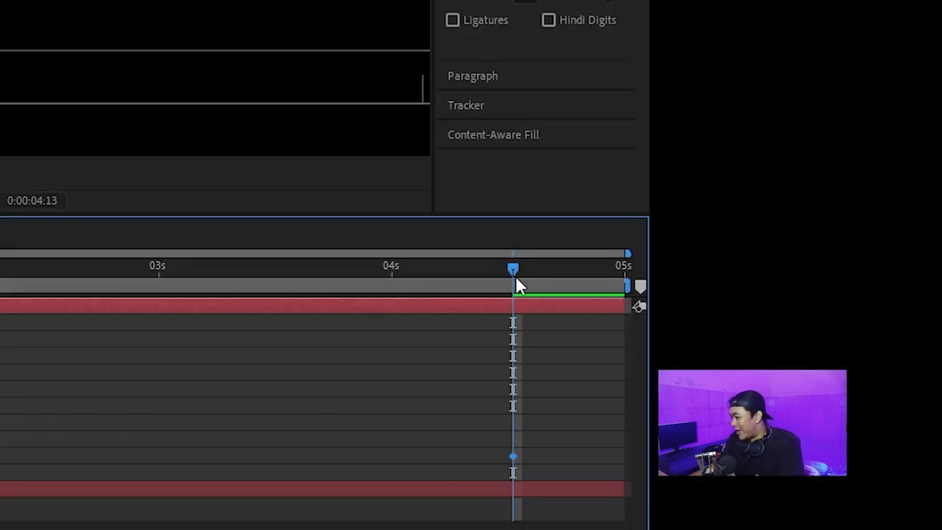
pyautogui.rightClick(513, 456)
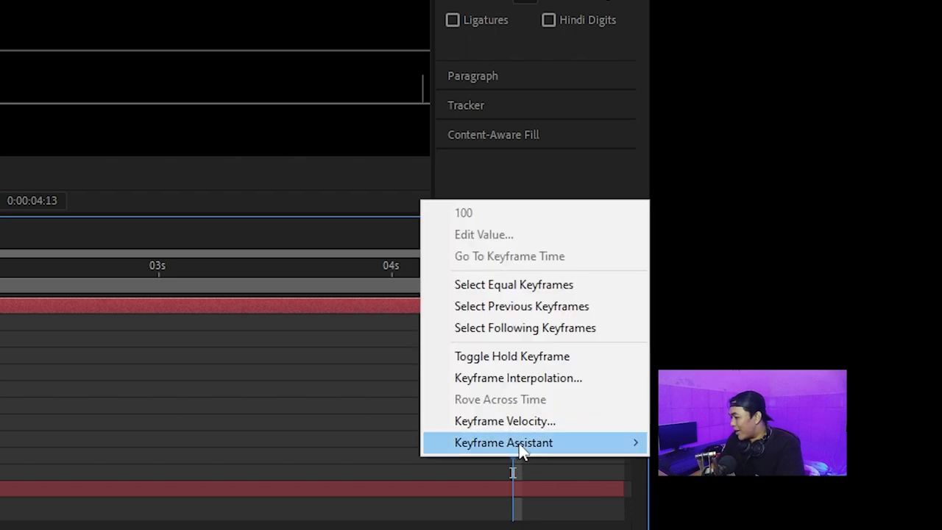
pyautogui.moveTo(519, 445)
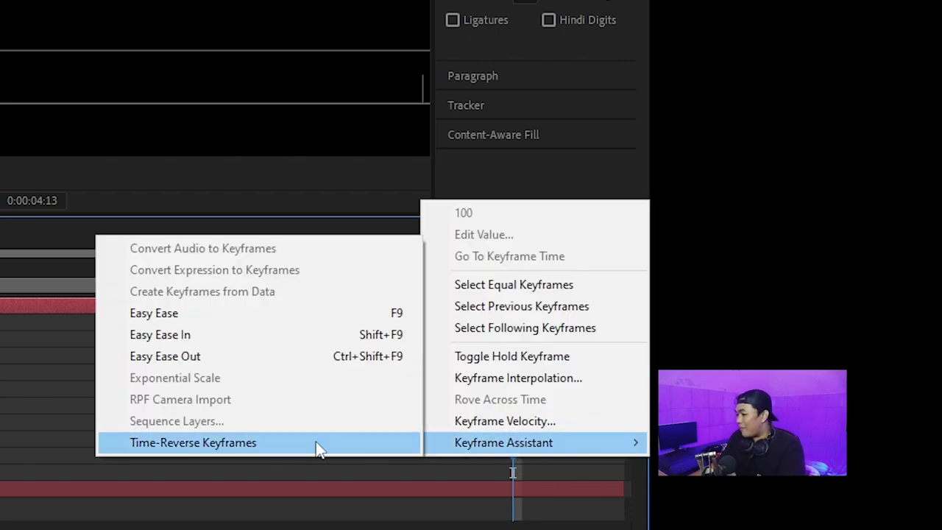
pyautogui.click(317, 442)
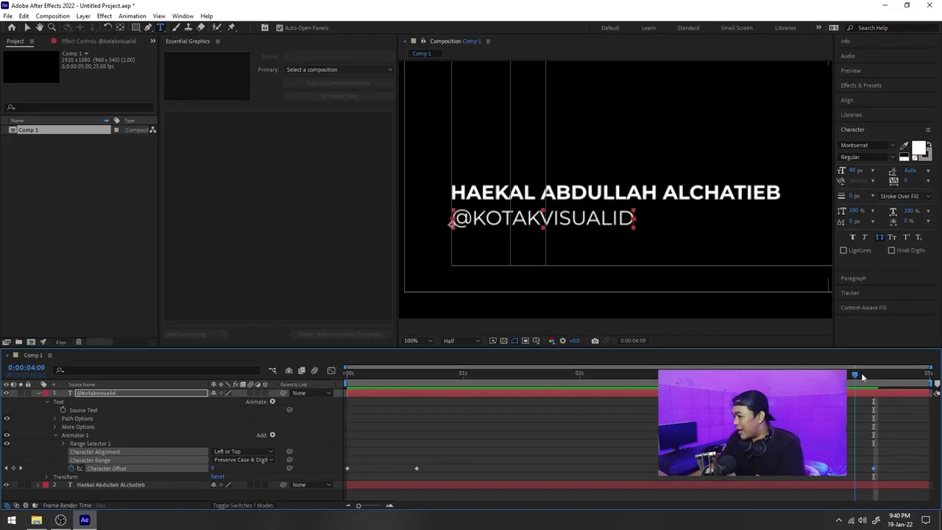
pyautogui.moveTo(862, 376); pyautogui.dragTo(926, 375)
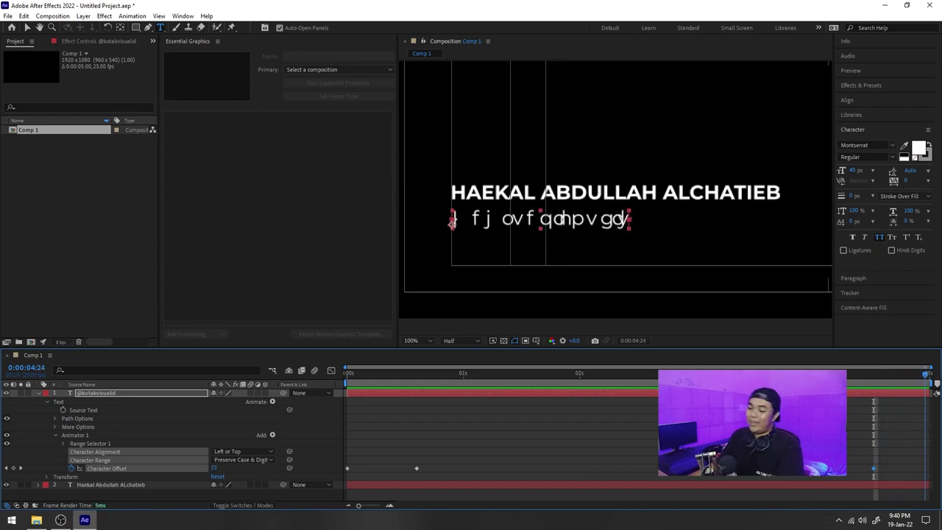
pyautogui.moveTo(926, 375); pyautogui.dragTo(128, 383)
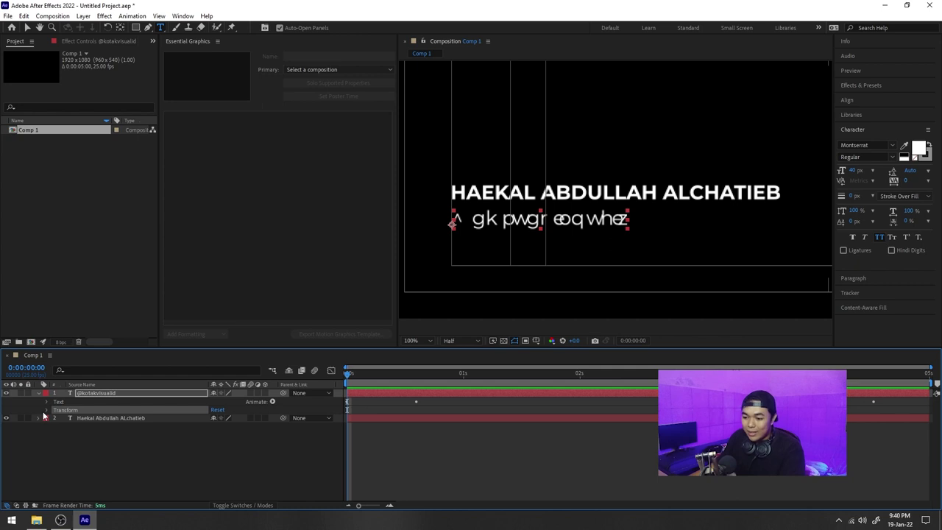
# - Keyframe the handle's Opacity from 0% at the start to 100% at 15 frames
pyautogui.click(46, 410)
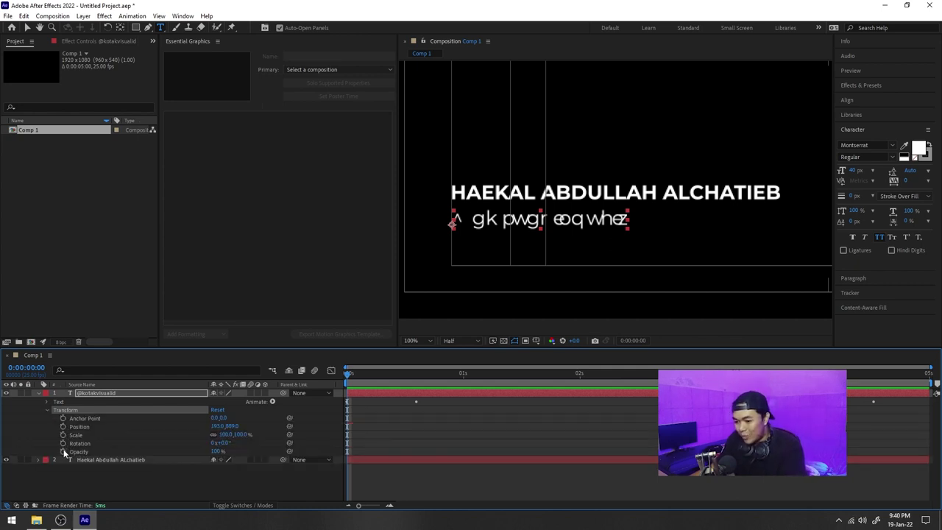
pyautogui.click(63, 451)
pyautogui.moveTo(395, 379); pyautogui.dragTo(417, 376)
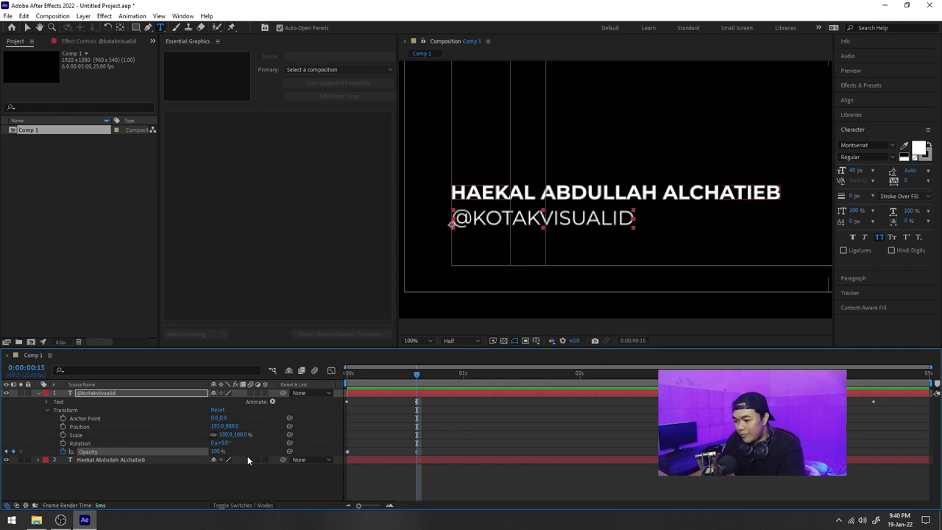
pyautogui.click(13, 451)
pyautogui.click(7, 451)
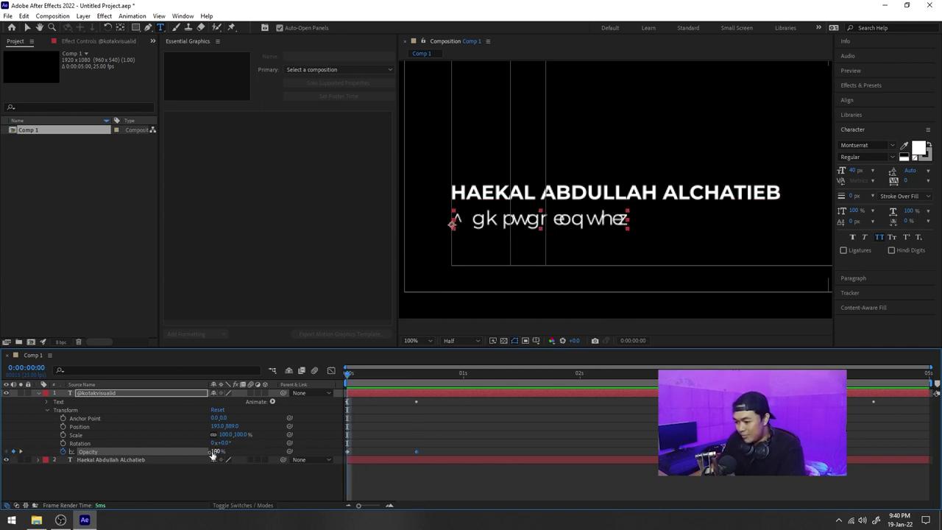
pyautogui.write('0')
pyautogui.press('Return')
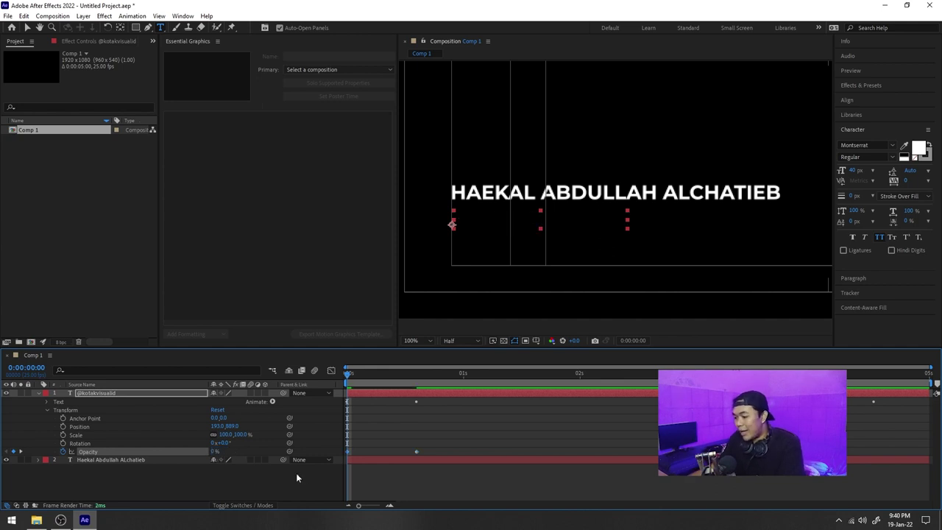
# - Paste the fade keyframes at 0:00:04:13, apply Keyframe Assistant easing, and preview from the start
pyautogui.moveTo(456, 447); pyautogui.dragTo(342, 457)
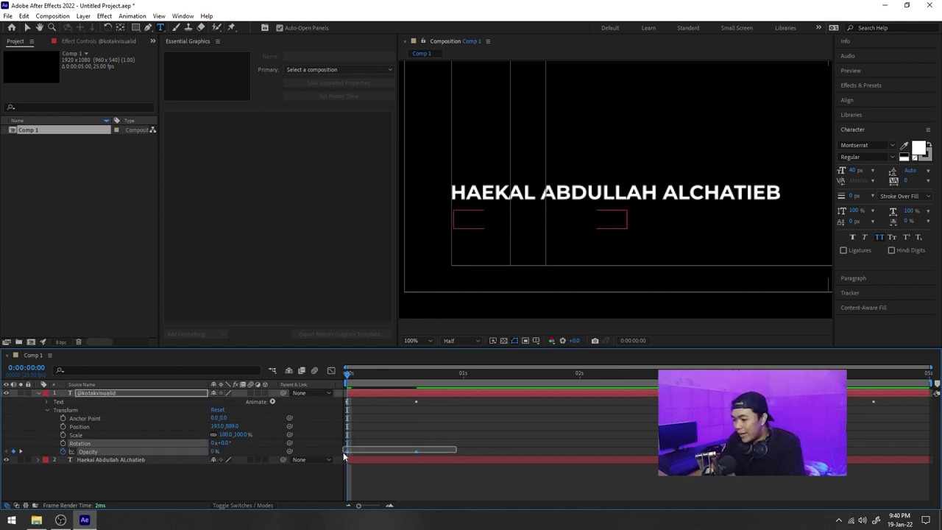
pyautogui.moveTo(850, 373); pyautogui.dragTo(871, 376)
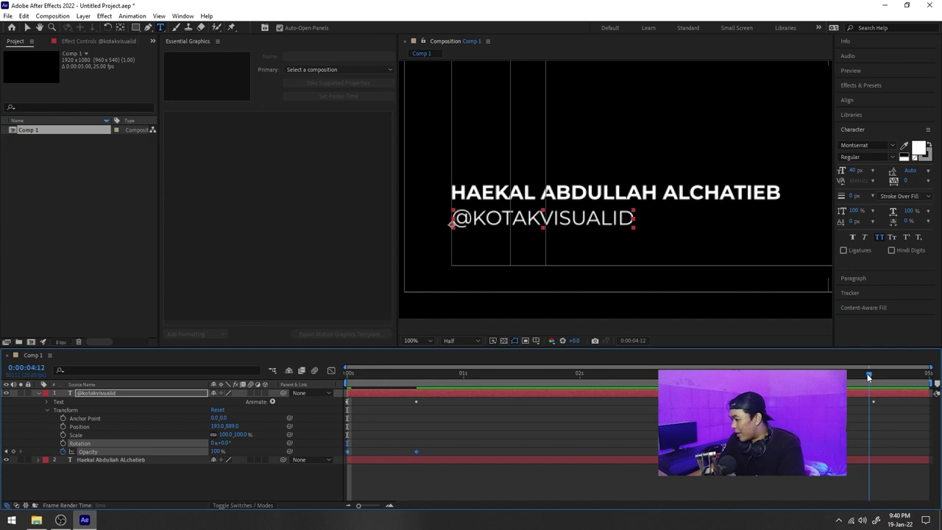
pyautogui.hotkey('ctrl', 'v')
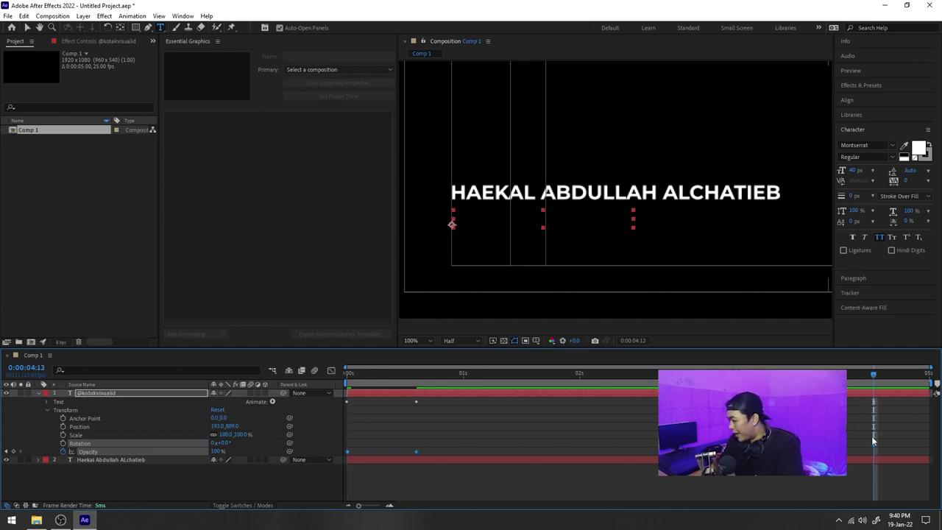
pyautogui.rightClick(874, 451)
pyautogui.moveTo(880, 444)
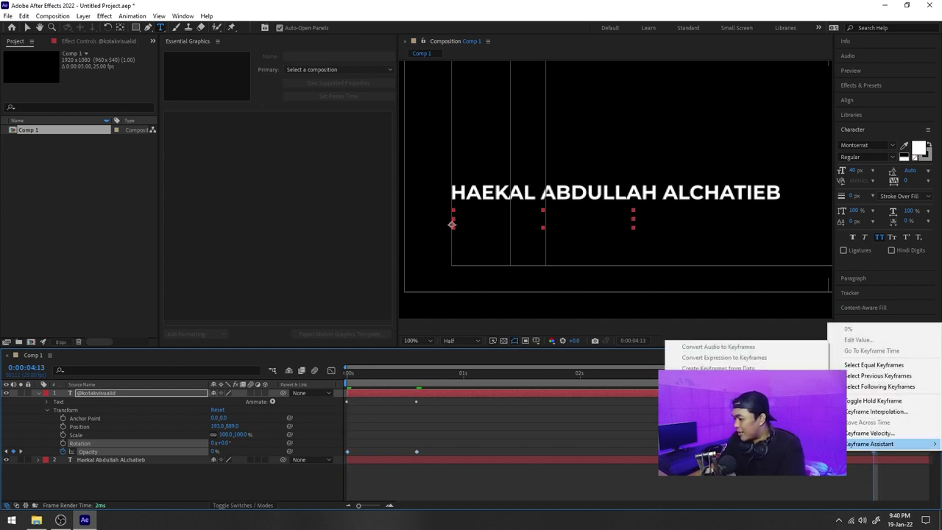
pyautogui.click(707, 379)
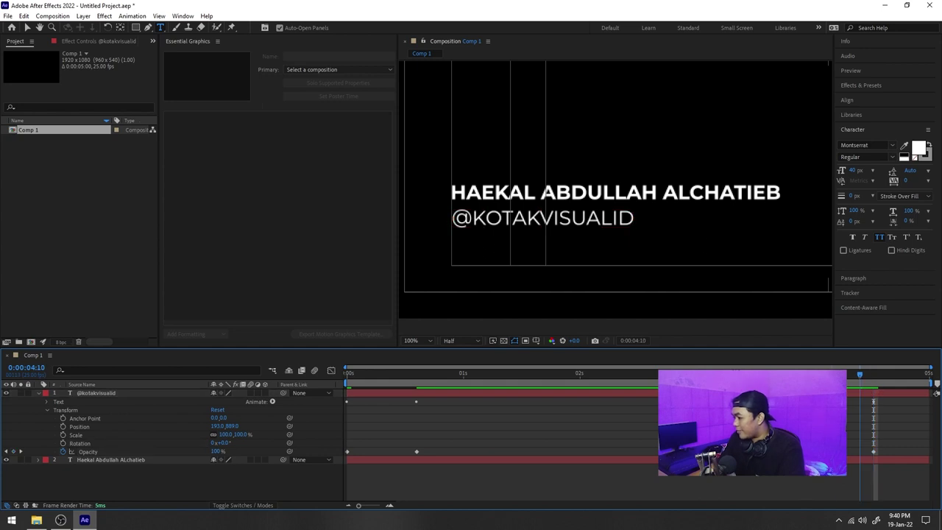
pyautogui.press('Home')
pyautogui.press('space')
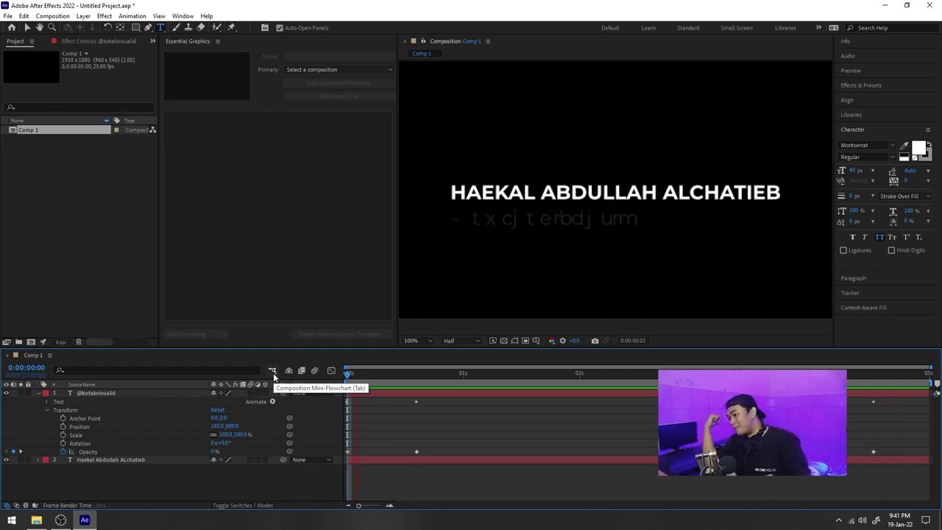
pyautogui.click(97, 386)
pyautogui.click(97, 392)
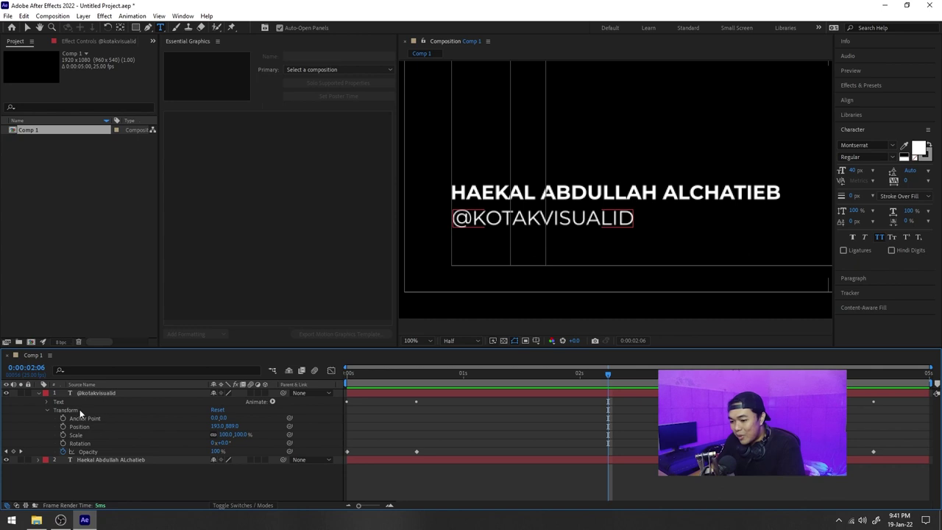
pyautogui.click(49, 402)
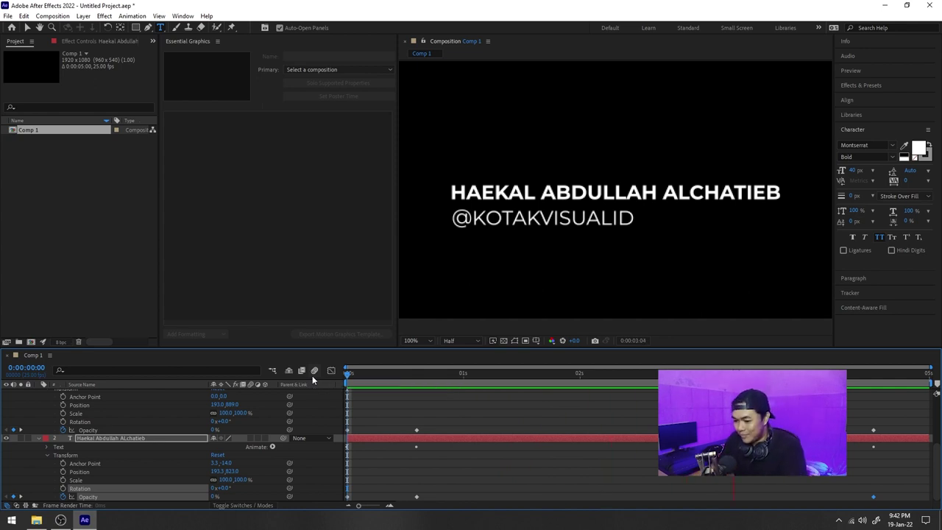
pyautogui.press('space')
pyautogui.scroll(3, 92, 423)
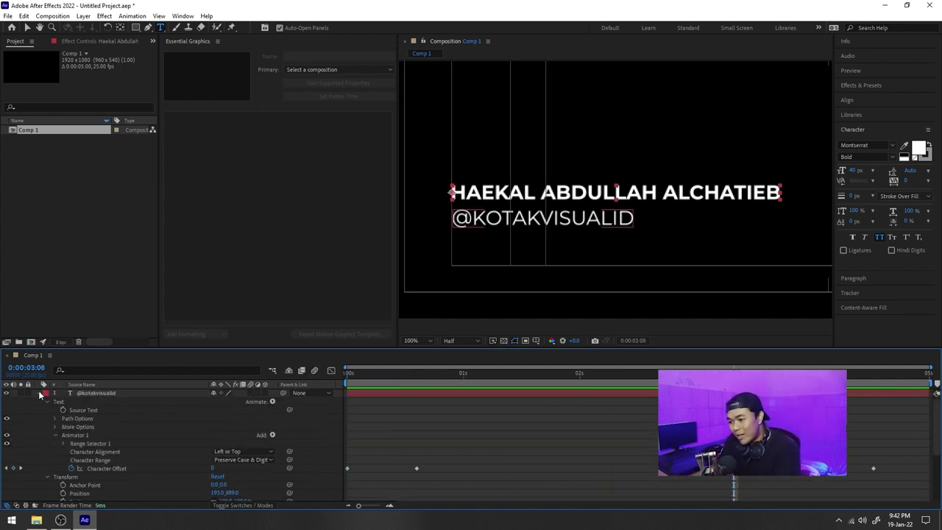
pyautogui.click(266, 283)
pyautogui.click(37, 409)
pyautogui.click(39, 392)
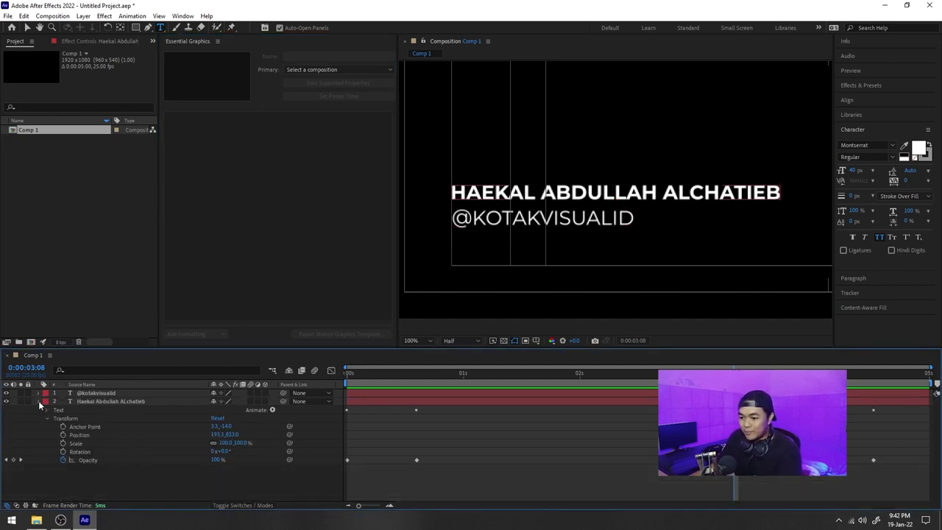
pyautogui.click(38, 400)
pyautogui.click(242, 266)
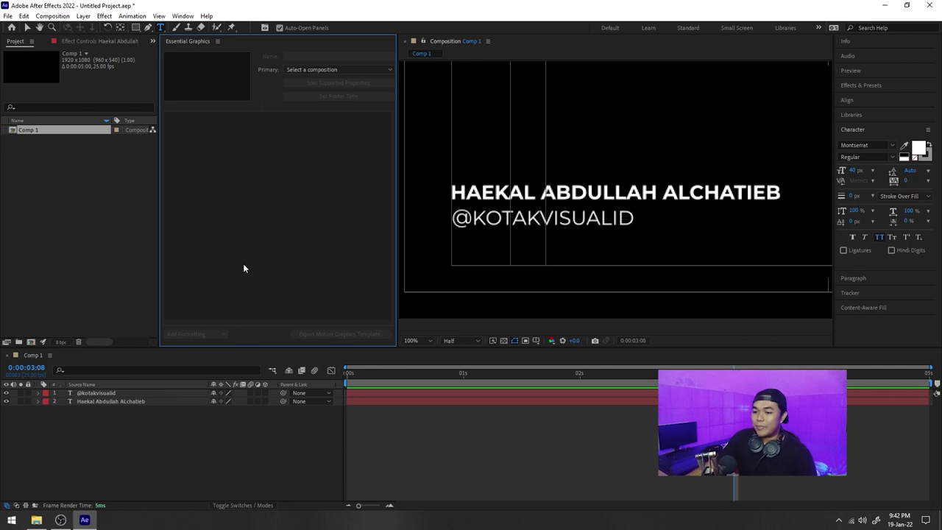
# - Set Comp 1 as the template's primary composition with its poster frame at 0:00:01:10
pyautogui.click(350, 70)
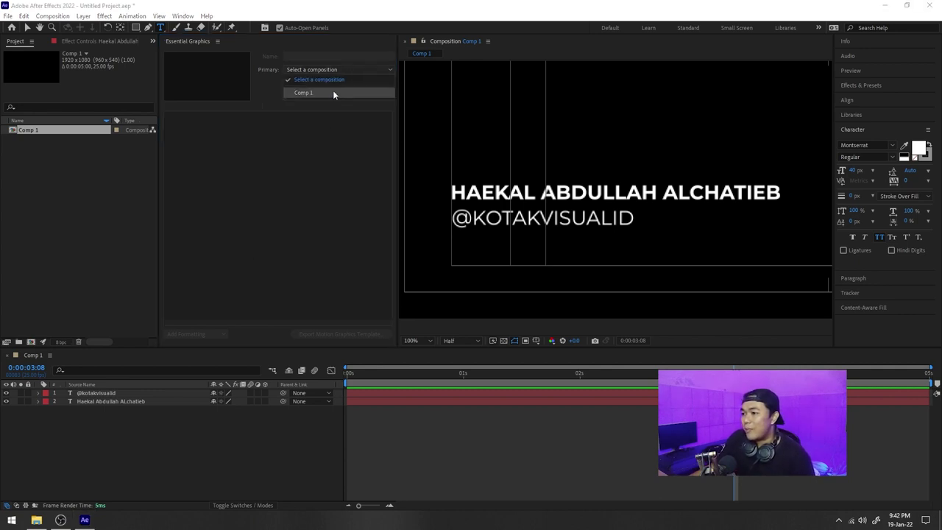
pyautogui.click(333, 90)
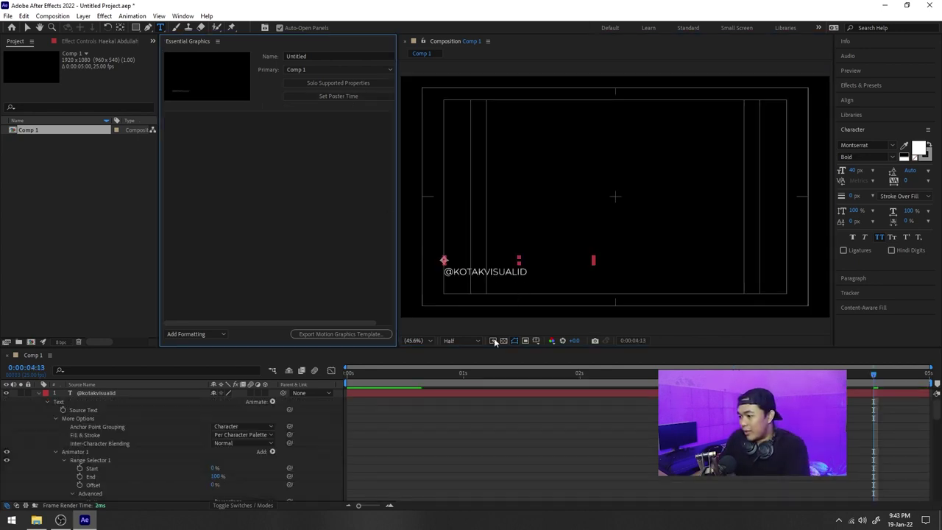
pyautogui.moveTo(483, 373); pyautogui.dragTo(510, 380)
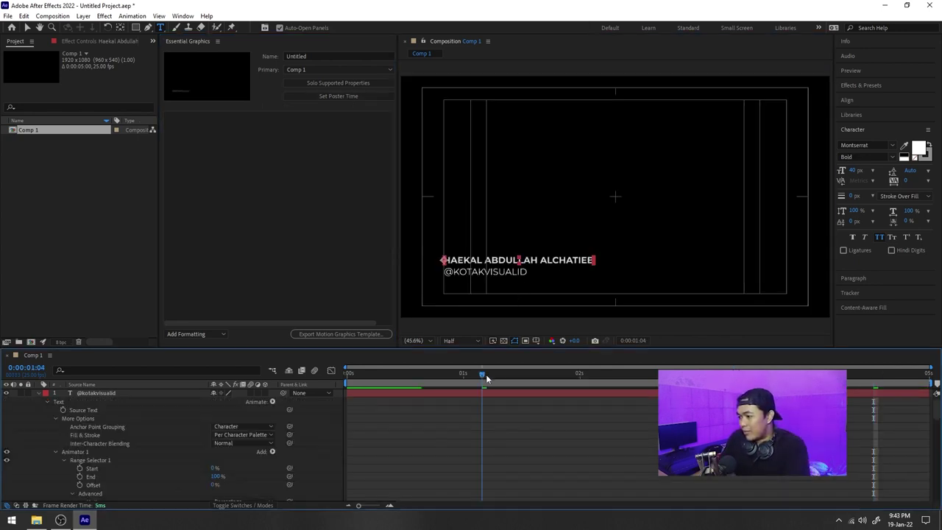
pyautogui.click(342, 95)
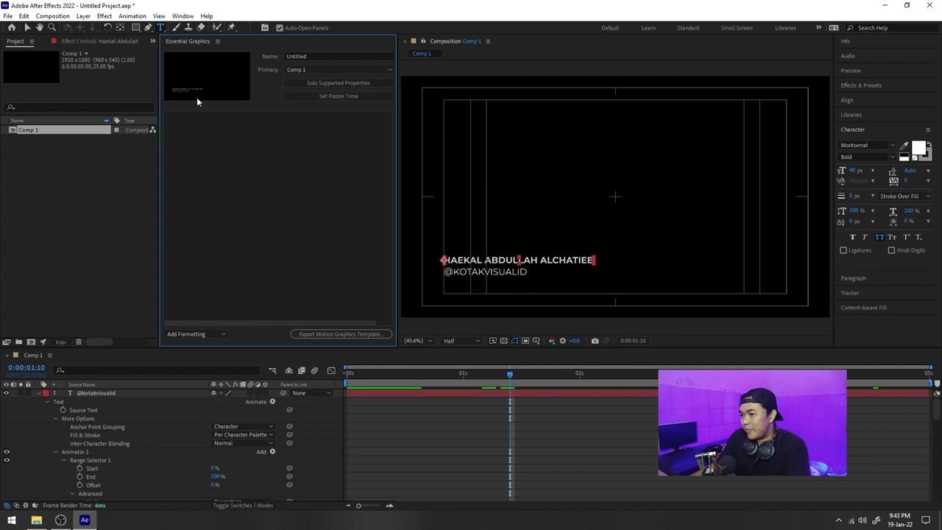
pyautogui.click(106, 410)
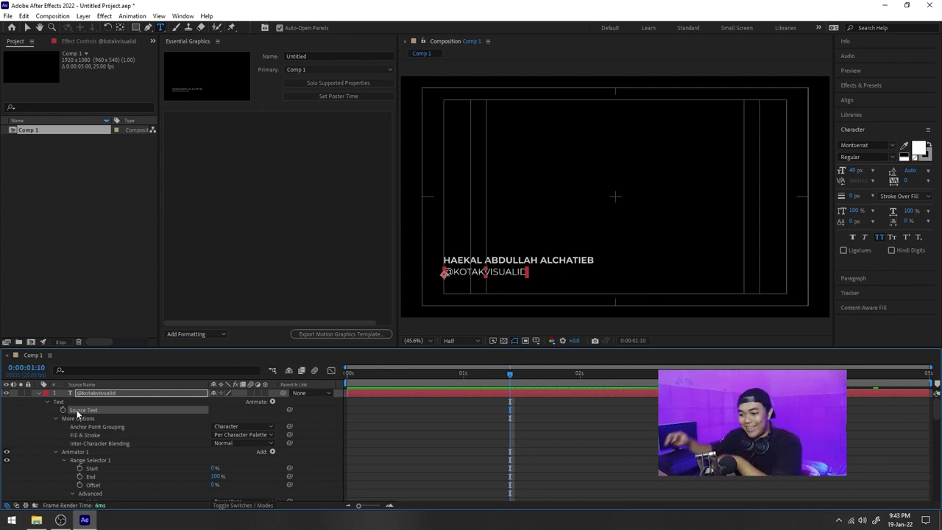
# - Add the name text layer's Source Text to Essential Graphics as an editable property
pyautogui.rightClick(78, 414)
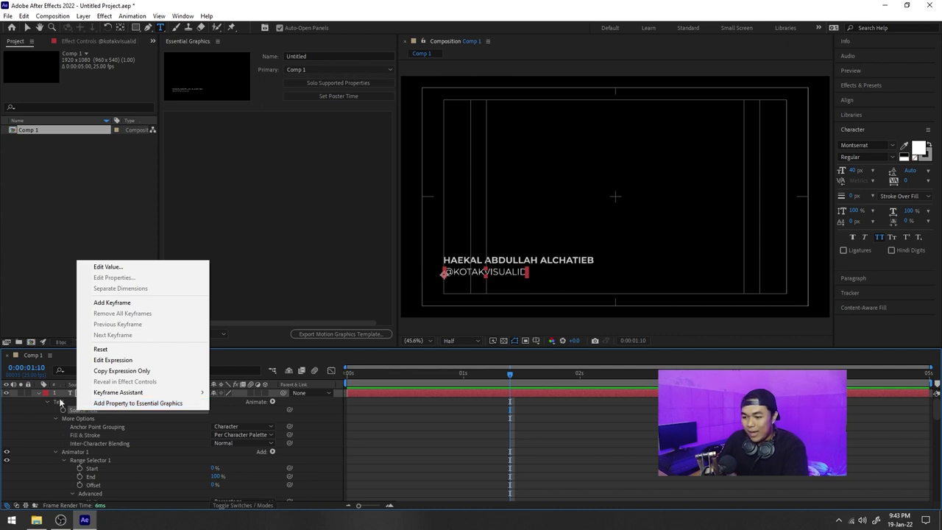
pyautogui.click(119, 403)
pyautogui.click(94, 395)
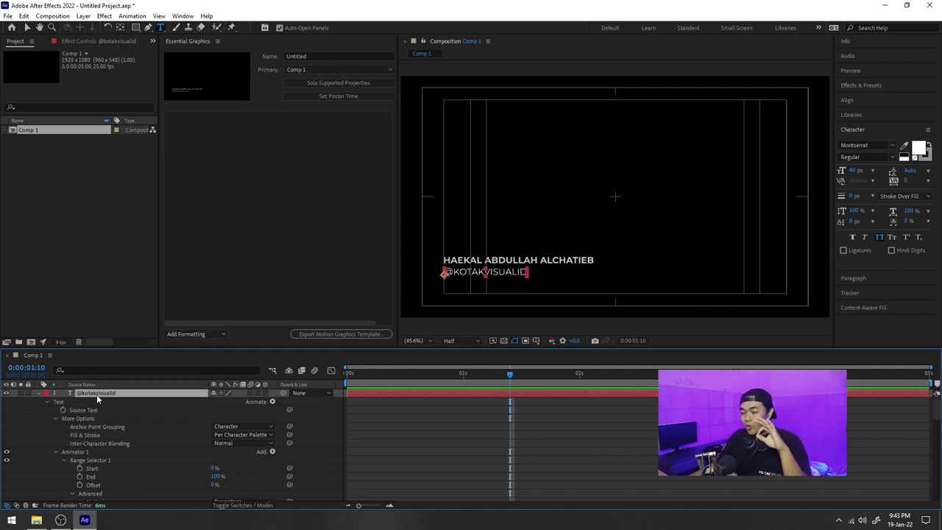
pyautogui.click(39, 395)
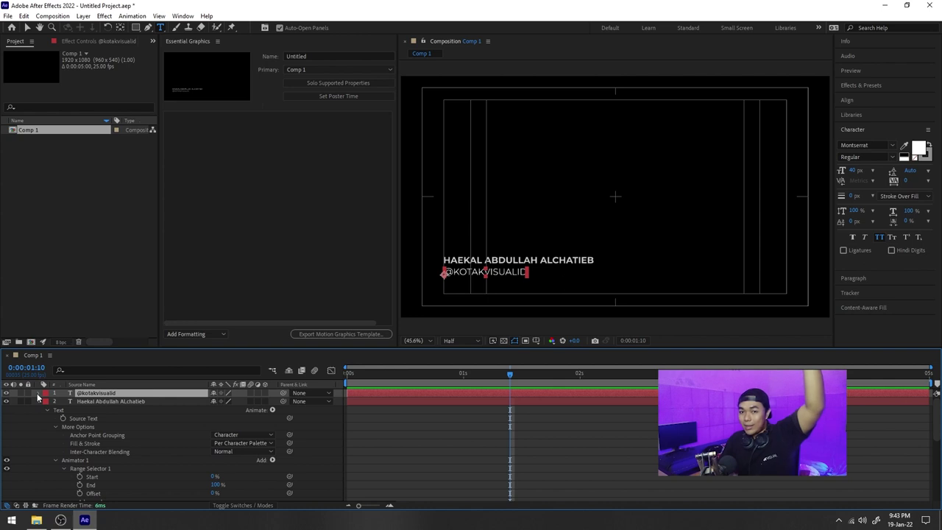
pyautogui.click(51, 404)
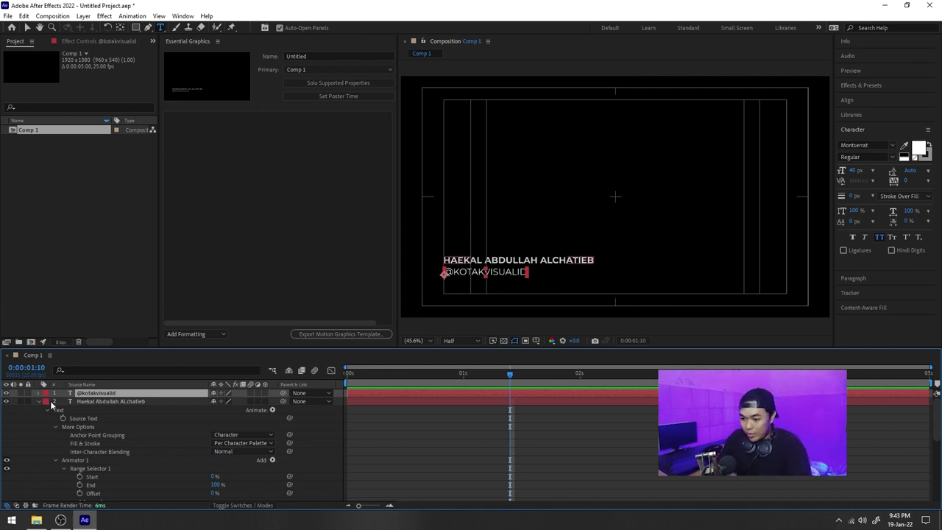
pyautogui.rightClick(80, 418)
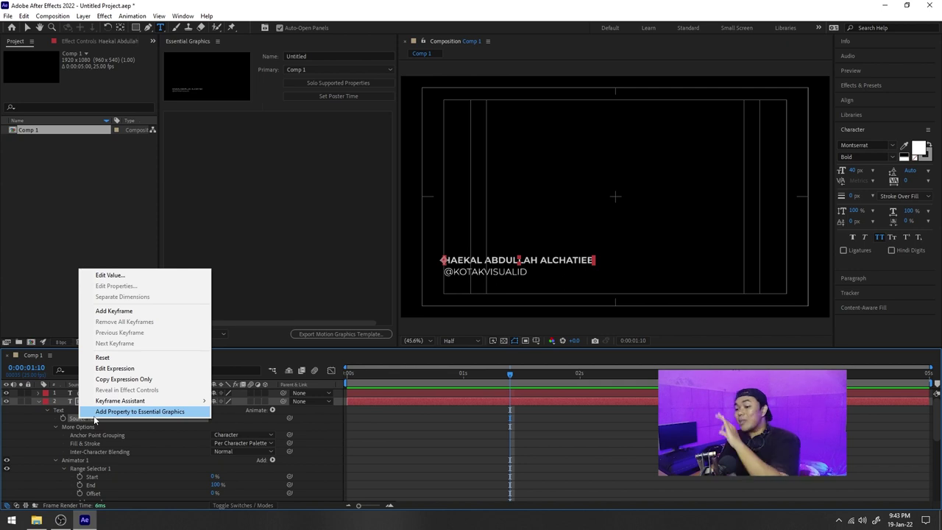
pyautogui.click(94, 413)
pyautogui.click(96, 393)
pyautogui.rightClick(81, 410)
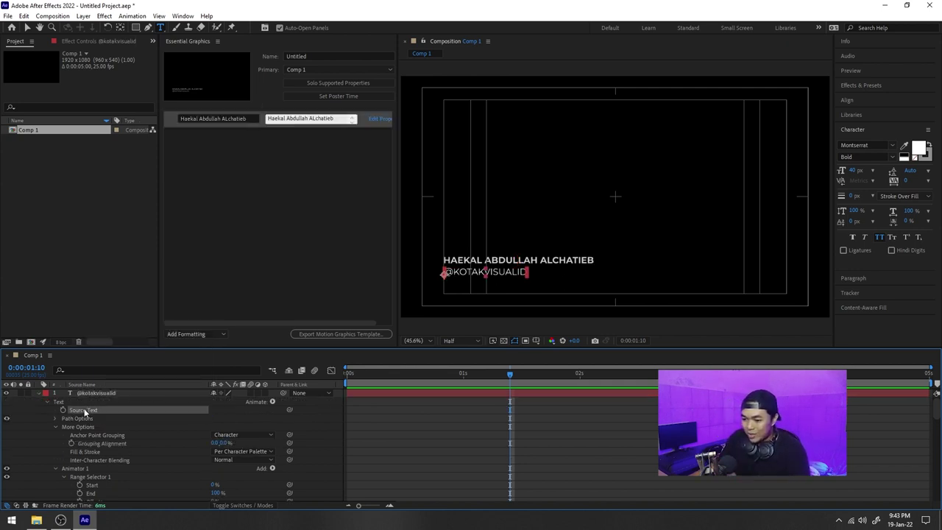
pyautogui.click(114, 402)
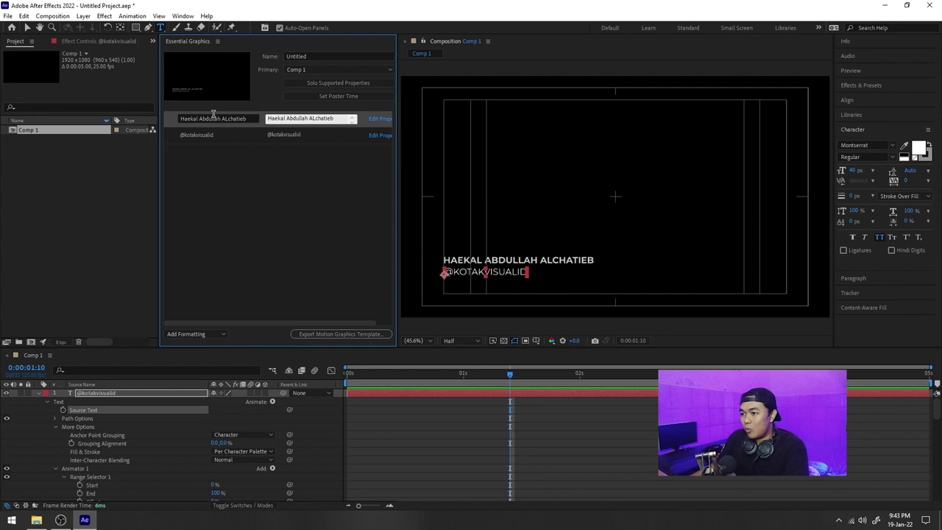
# - Label the two template text properties 'Name' and 'Instagram'
pyautogui.click(238, 118)
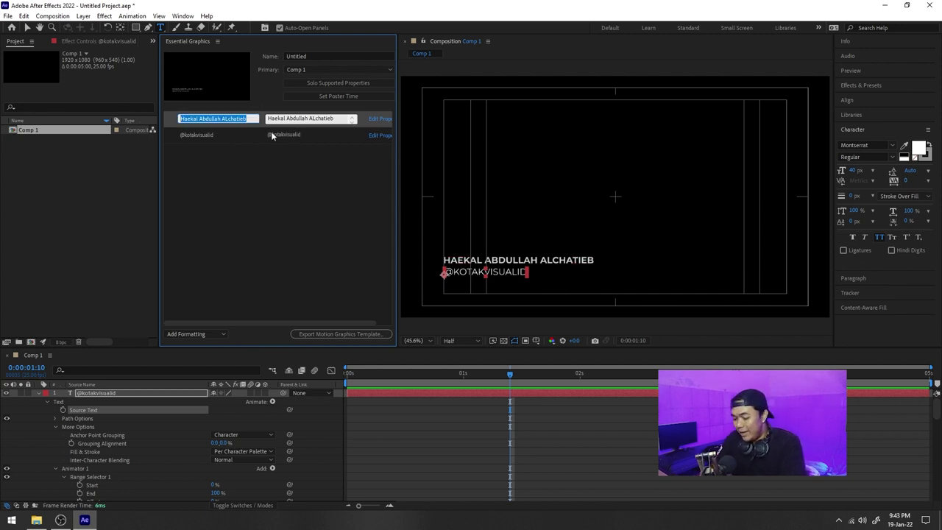
pyautogui.write('Naem')
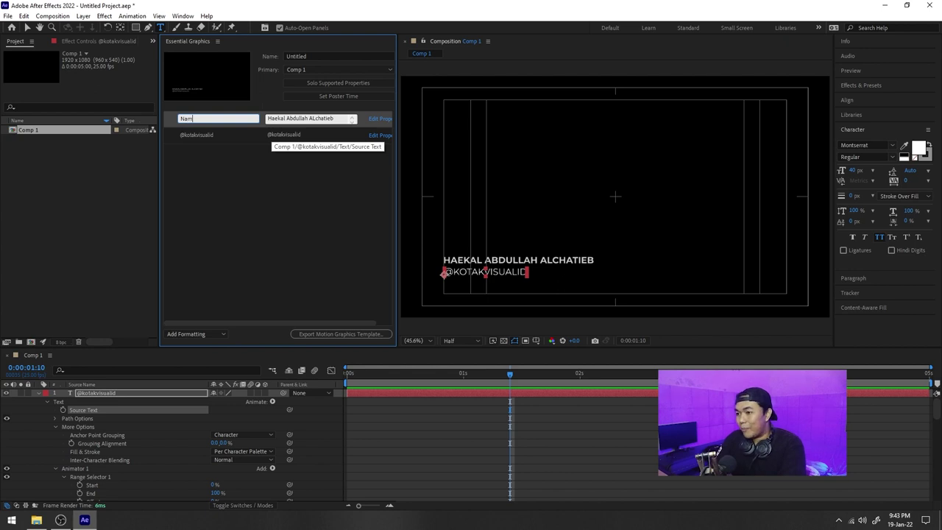
pyautogui.press('Return')
pyautogui.click(211, 136)
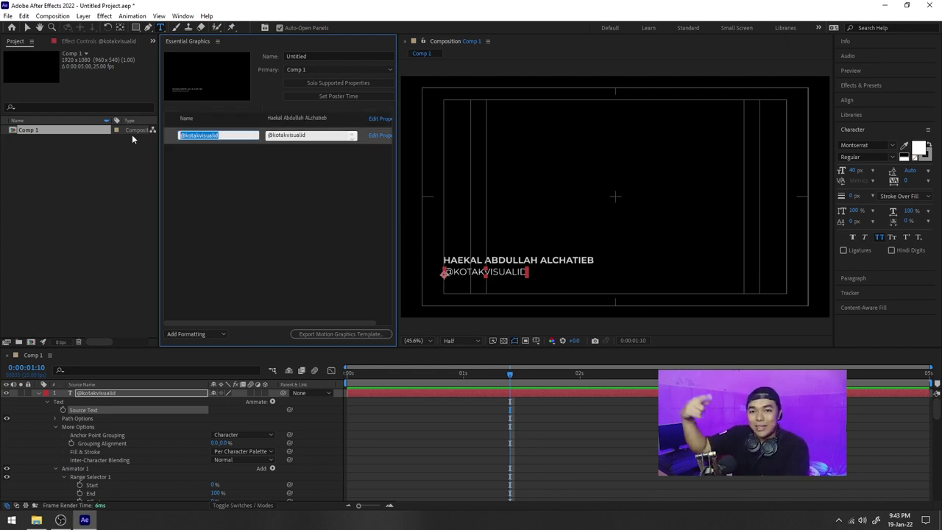
pyautogui.write('Inttag')
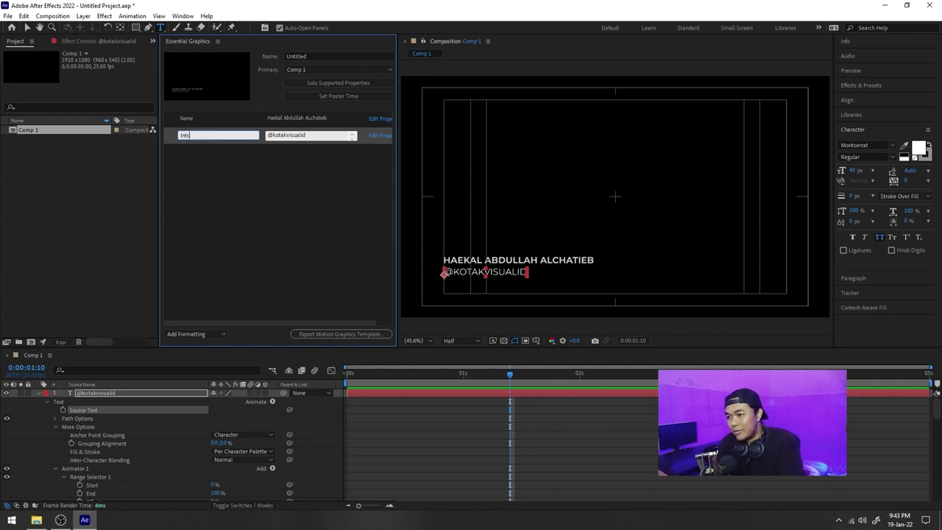
pyautogui.write('ram')
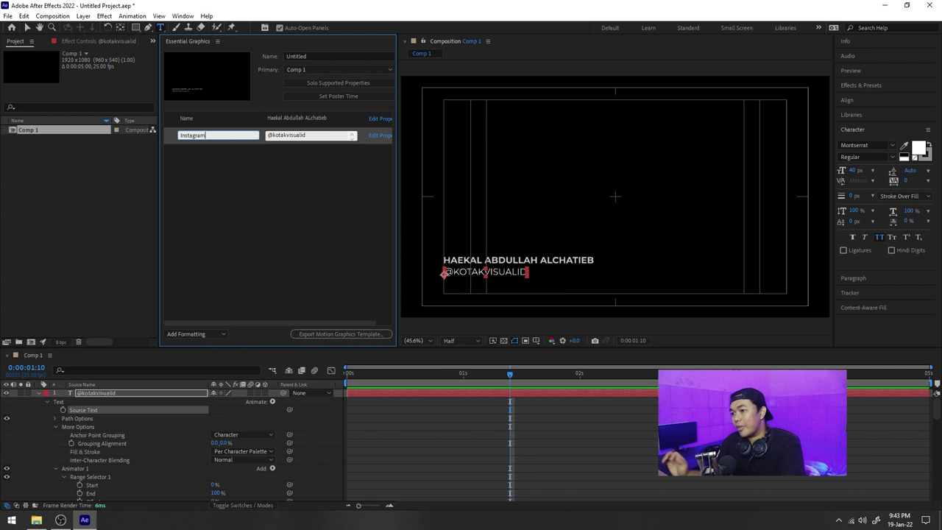
pyautogui.click(243, 193)
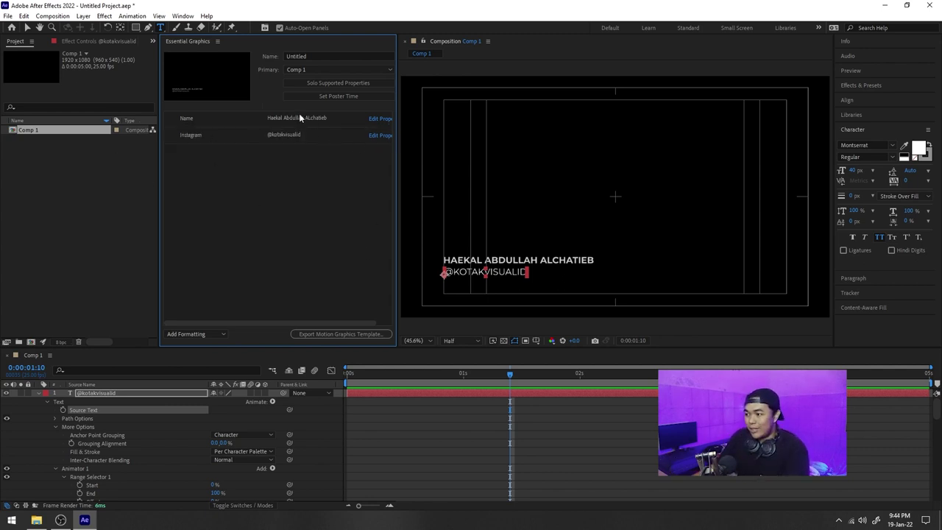
# - Enable custom font selection and faux styles for the Name property
pyautogui.click(383, 119)
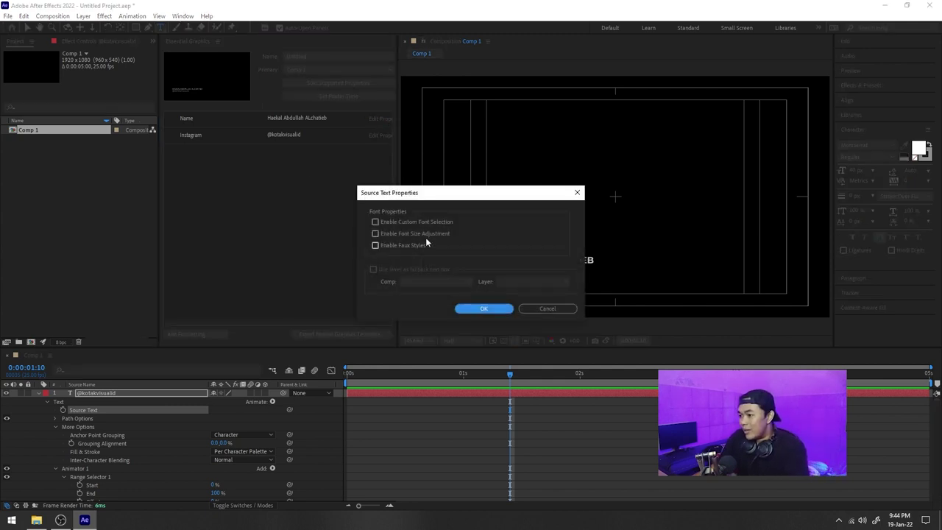
pyautogui.click(376, 222)
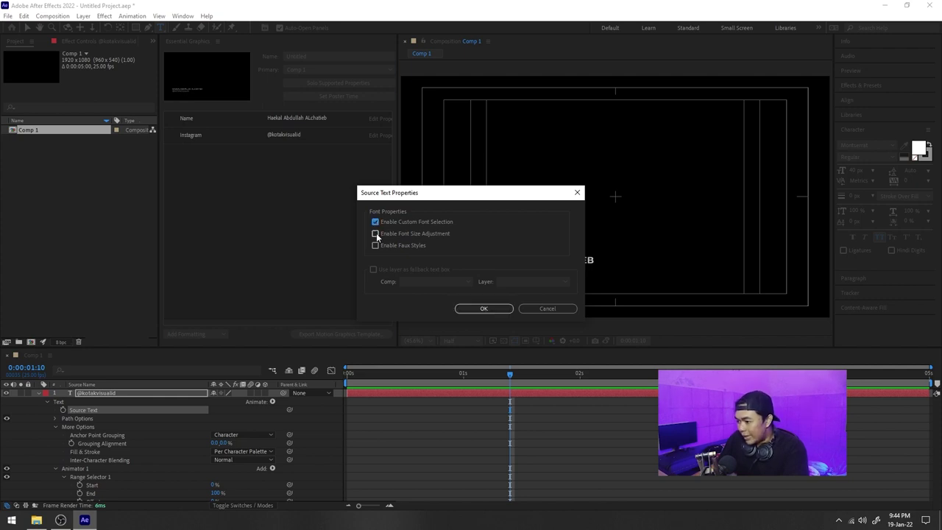
pyautogui.click(376, 245)
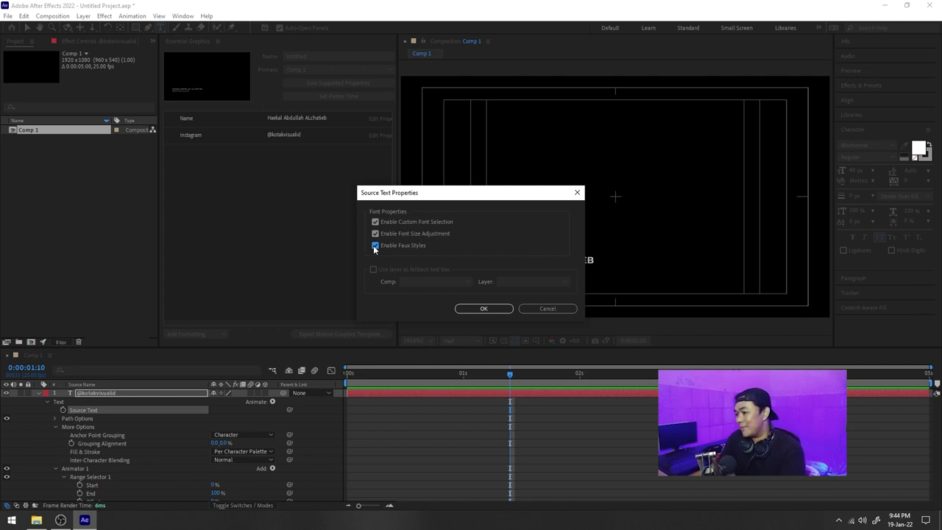
pyautogui.click(484, 308)
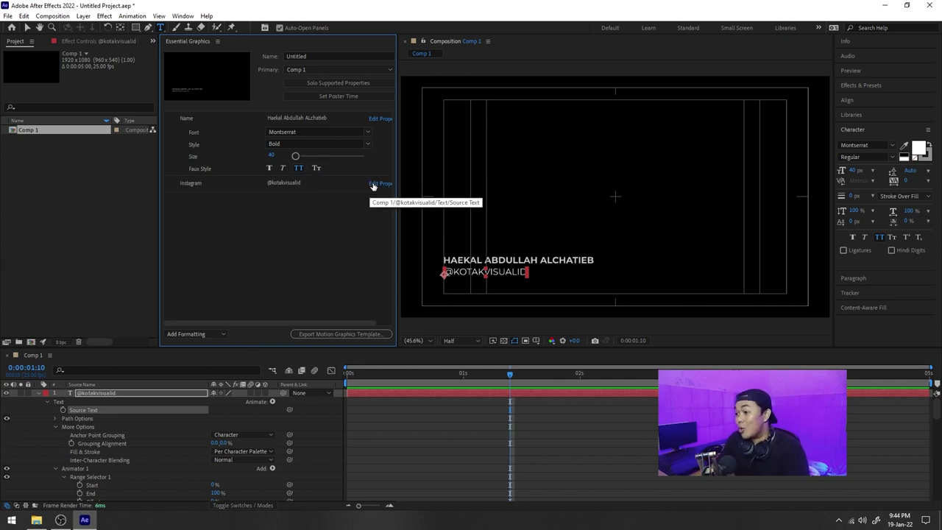
# - Enable custom font selection and font size adjustment for the Instagram property
pyautogui.click(371, 183)
pyautogui.click(375, 221)
pyautogui.click(375, 234)
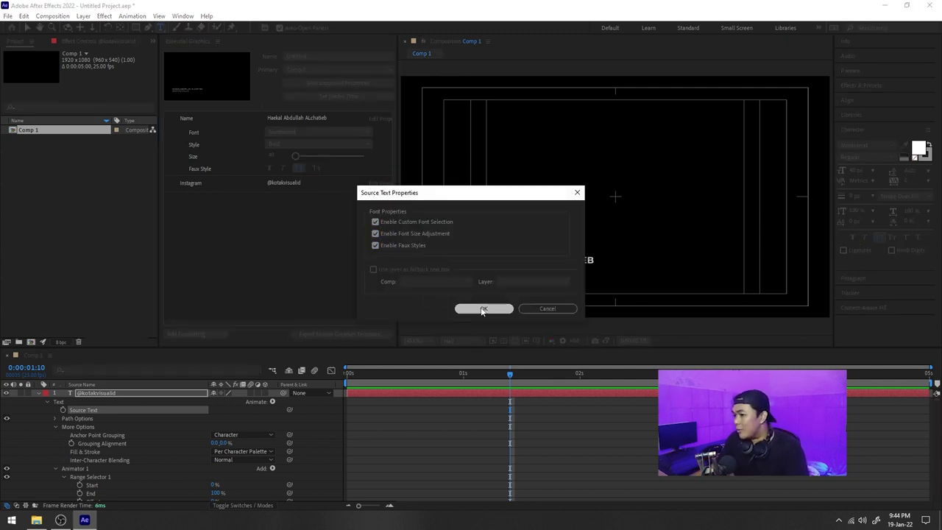
pyautogui.click(483, 309)
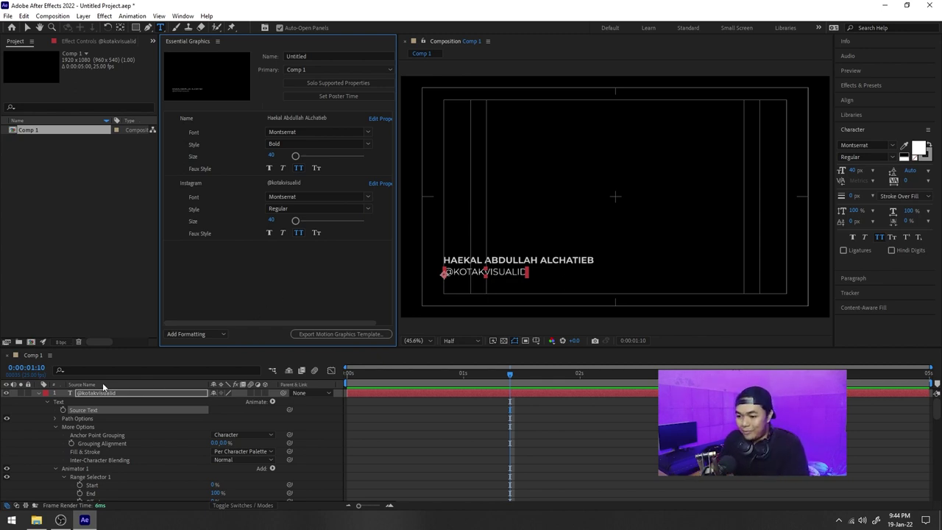
pyautogui.click(39, 393)
pyautogui.click(39, 402)
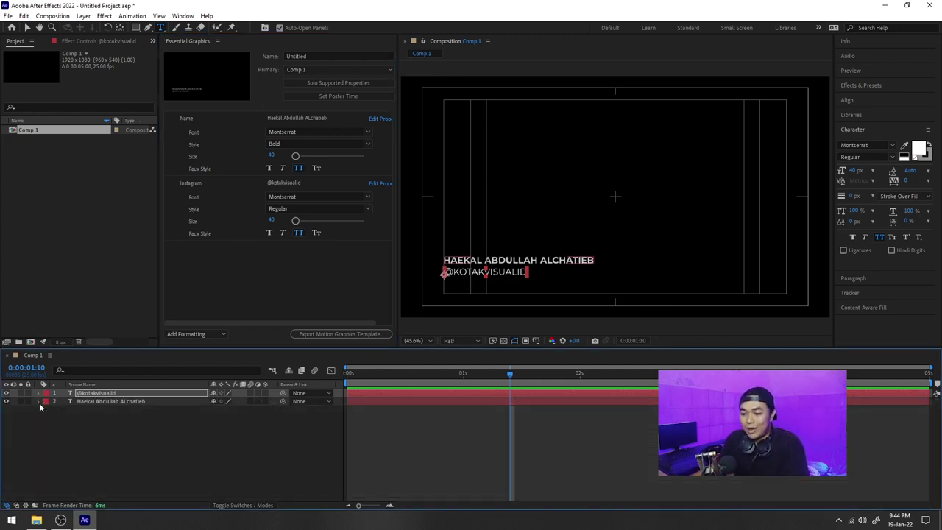
pyautogui.click(155, 433)
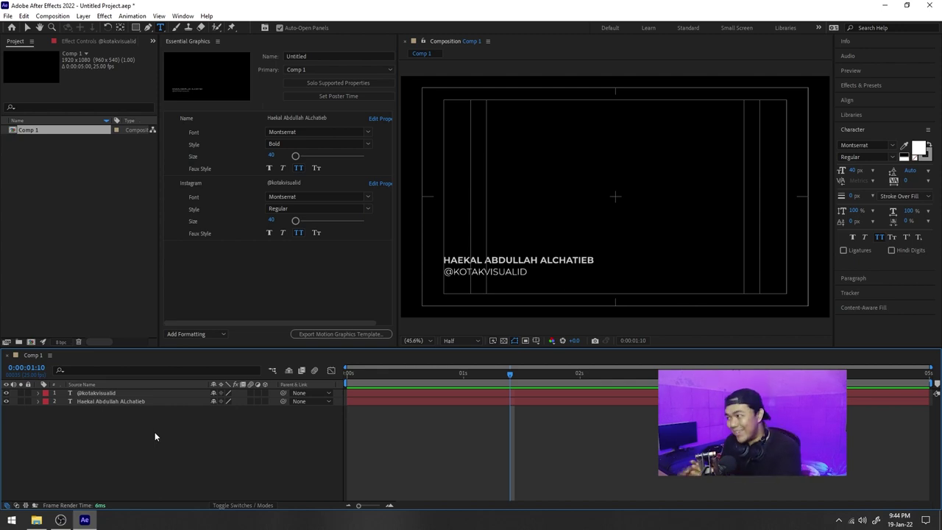
pyautogui.click(858, 87)
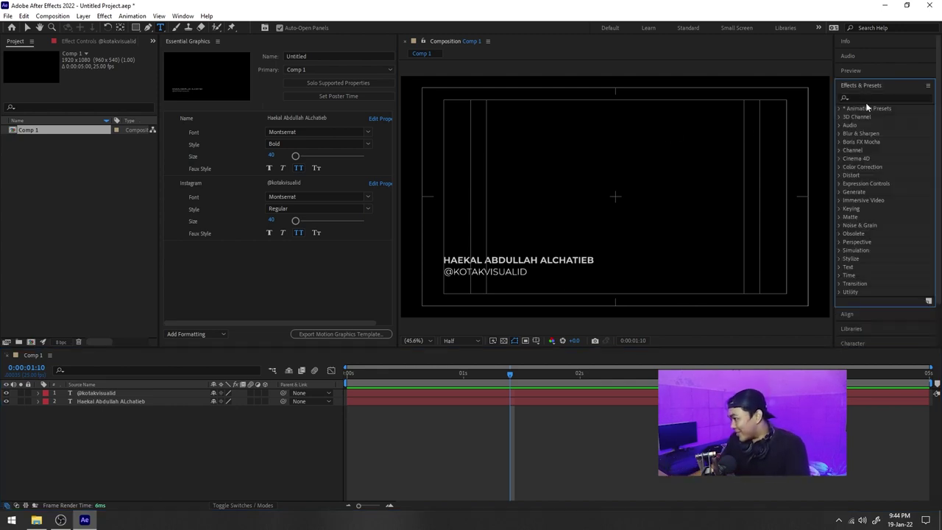
pyautogui.click(867, 98)
pyautogui.write('drop shad')
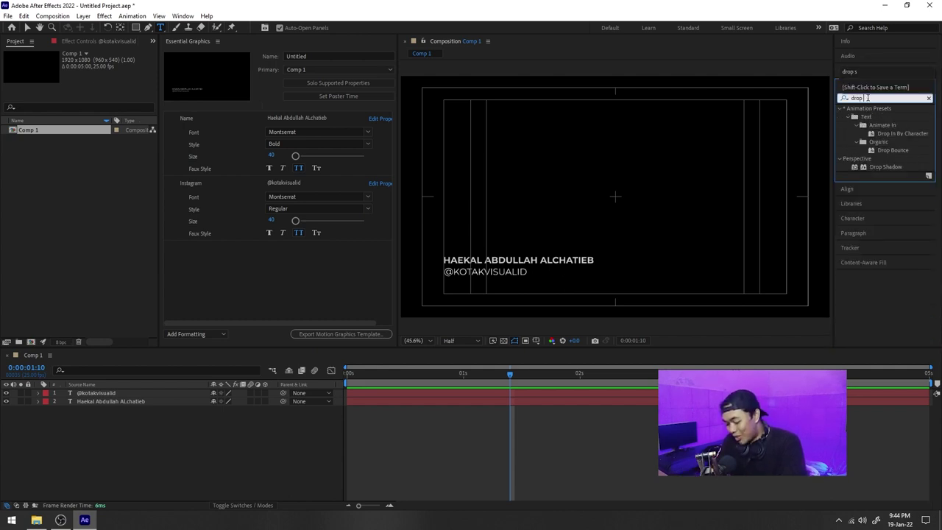
pyautogui.moveTo(892, 115); pyautogui.dragTo(116, 395)
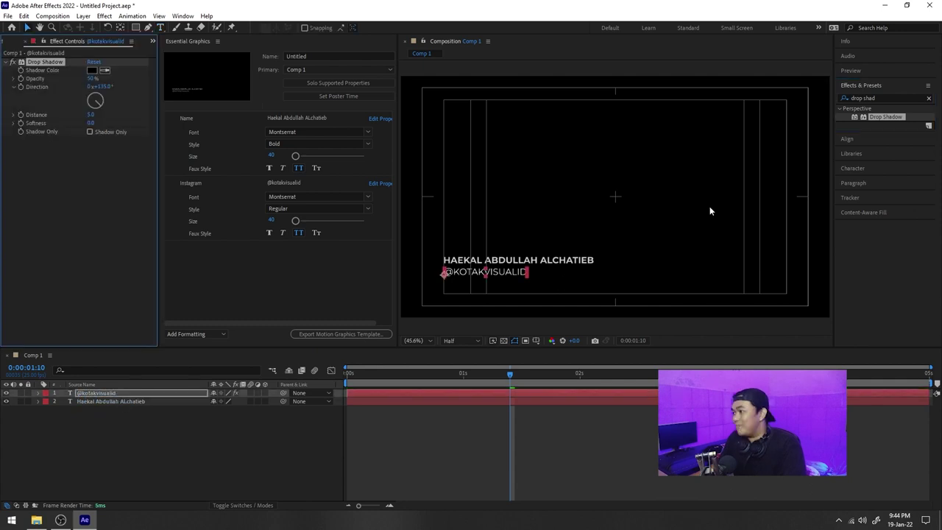
pyautogui.moveTo(878, 118); pyautogui.dragTo(136, 402)
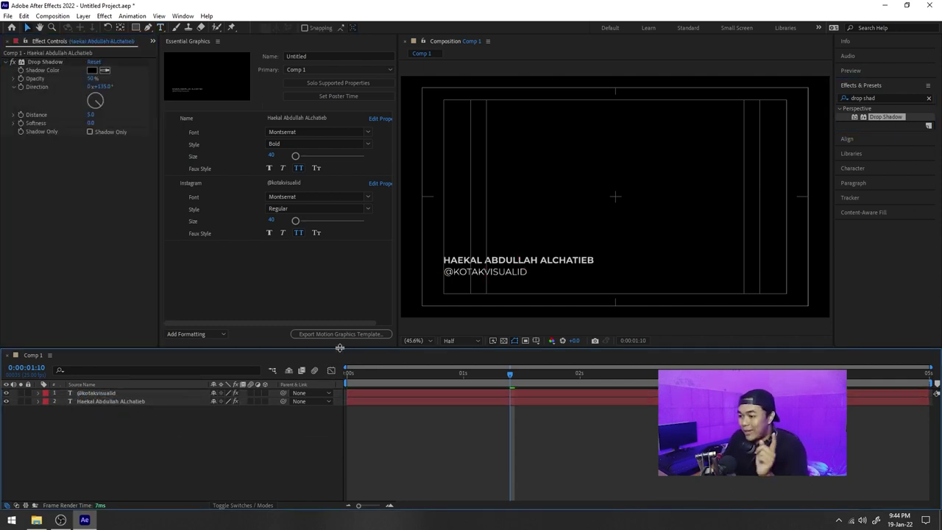
# - Turn the transparency grid on to check the shadows, then off again
pyautogui.click(503, 340)
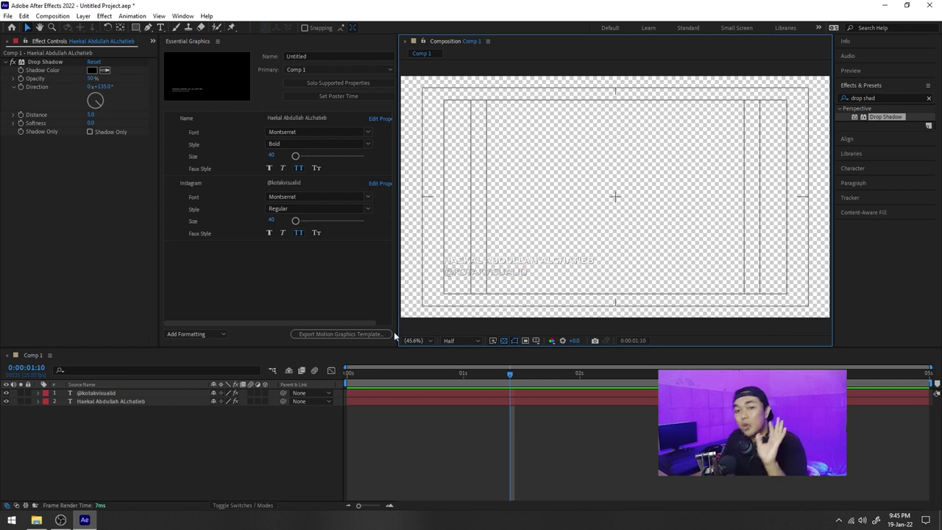
pyautogui.click(257, 442)
pyautogui.click(286, 305)
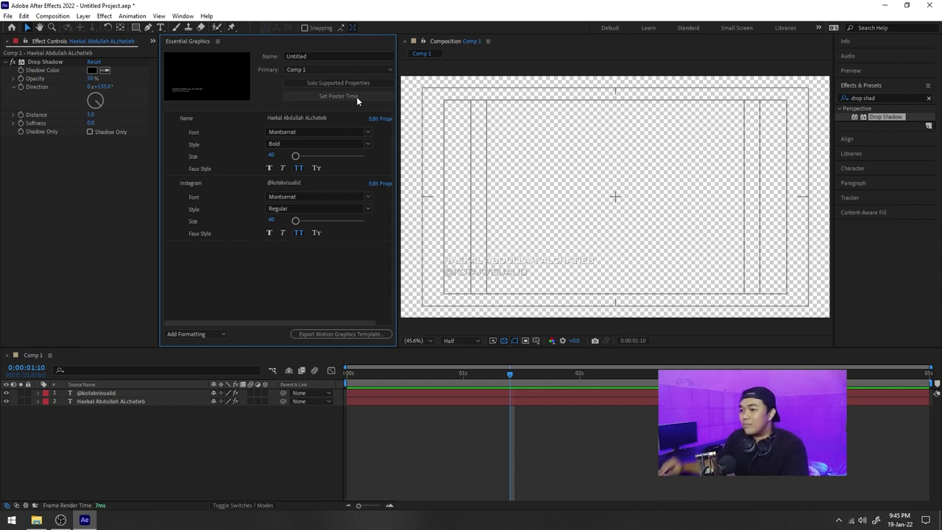
pyautogui.click(504, 341)
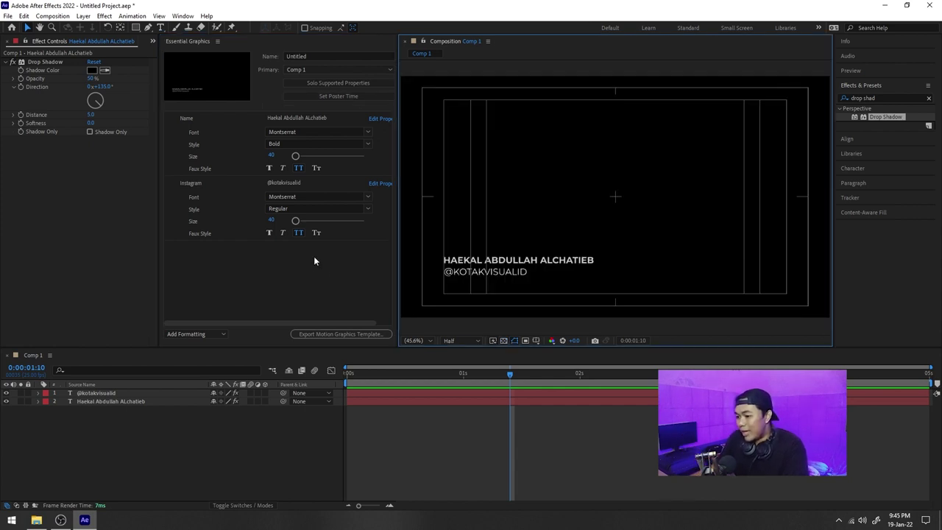
# - Begin the template export by saving the project to the Desktop as 'KV name and IG'
pyautogui.click(357, 333)
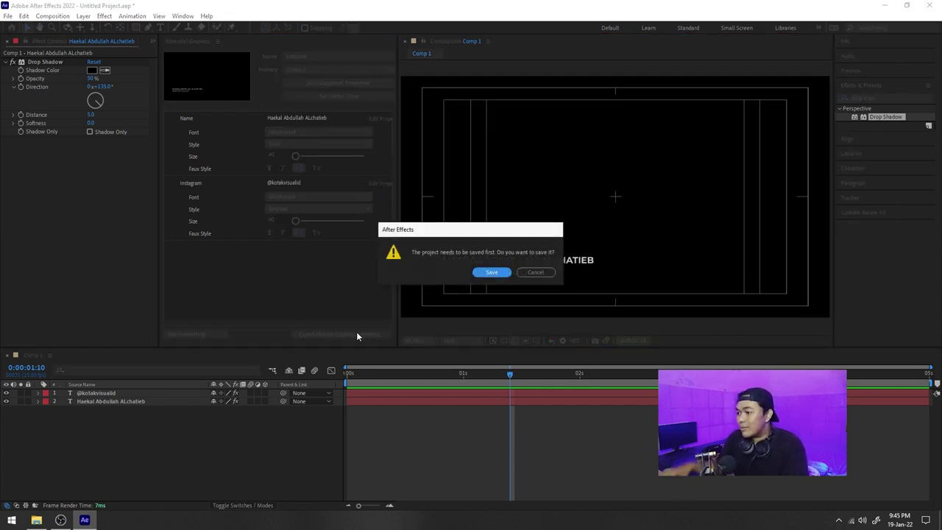
pyautogui.click(500, 274)
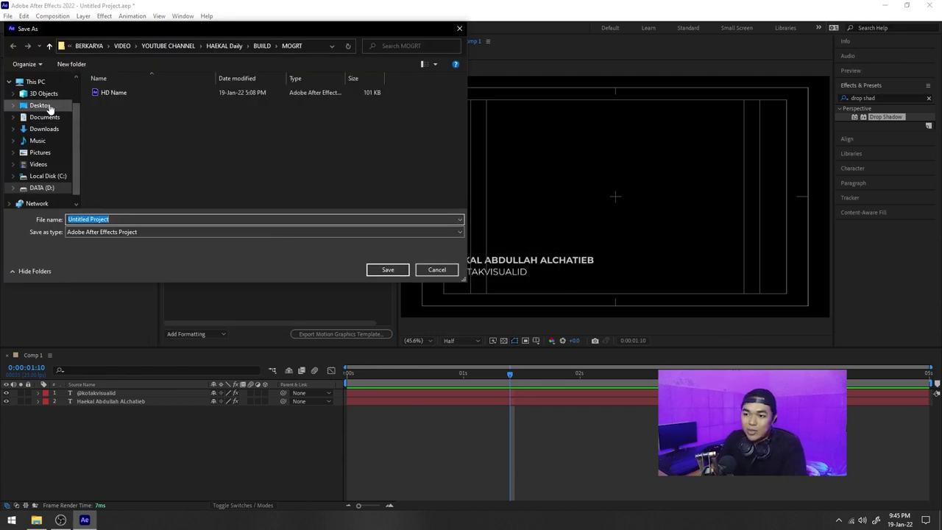
pyautogui.click(46, 108)
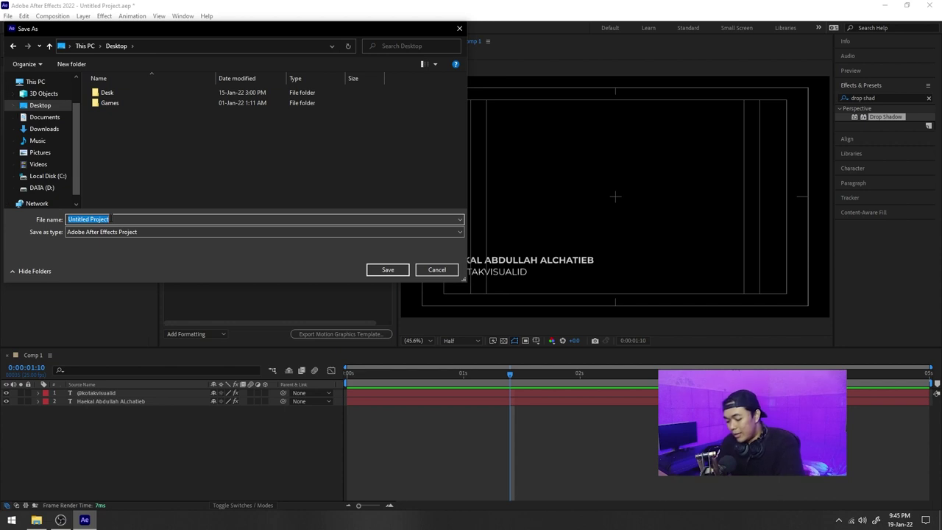
pyautogui.write('KV')
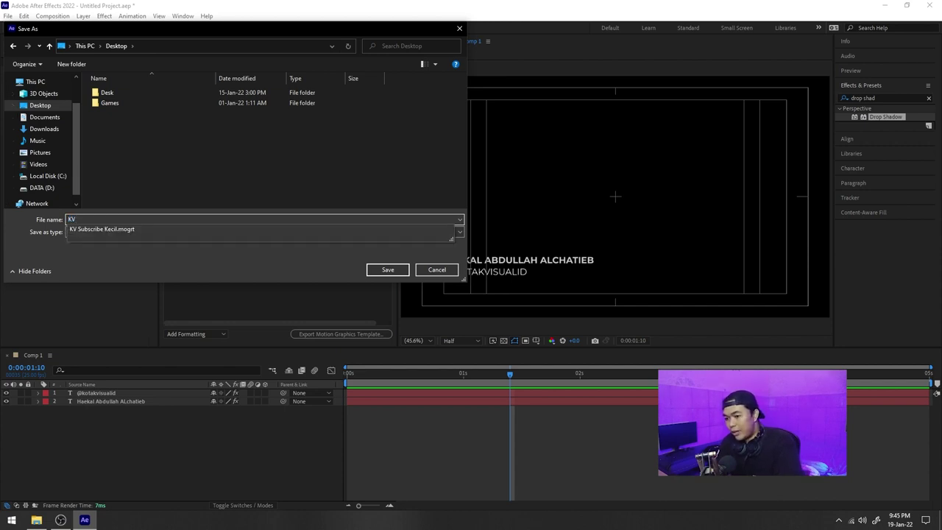
pyautogui.write('name and I')
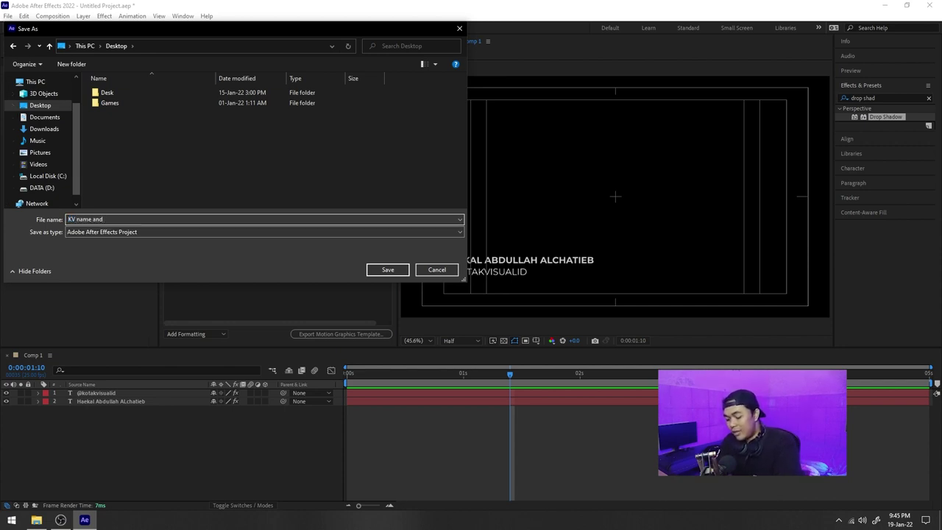
pyautogui.write('G')
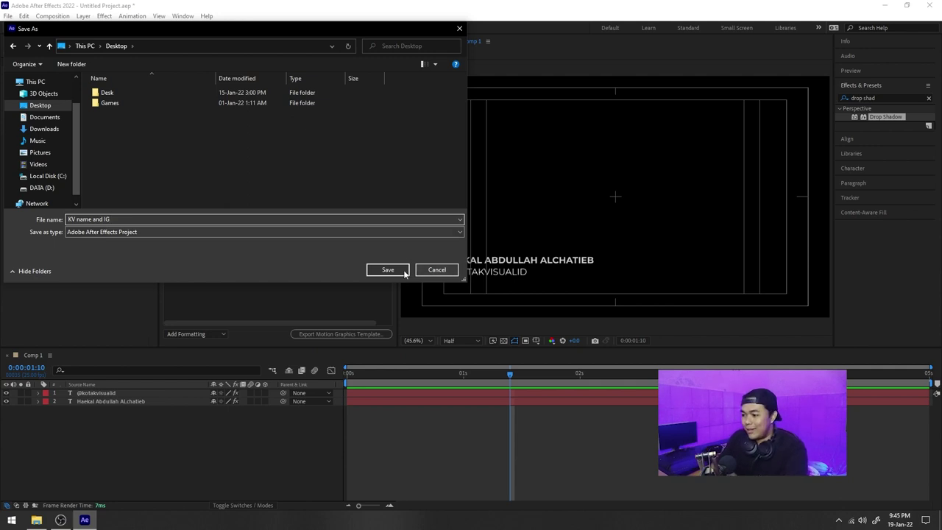
pyautogui.click(397, 269)
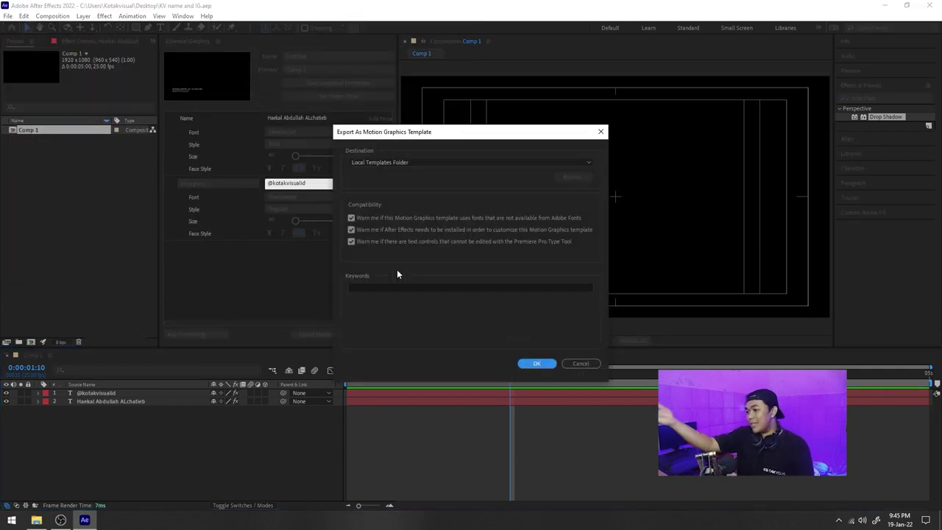
# - Export the template to the local drive as Untitled.mogrt on the Desktop, then minimize After Effects
pyautogui.click(422, 162)
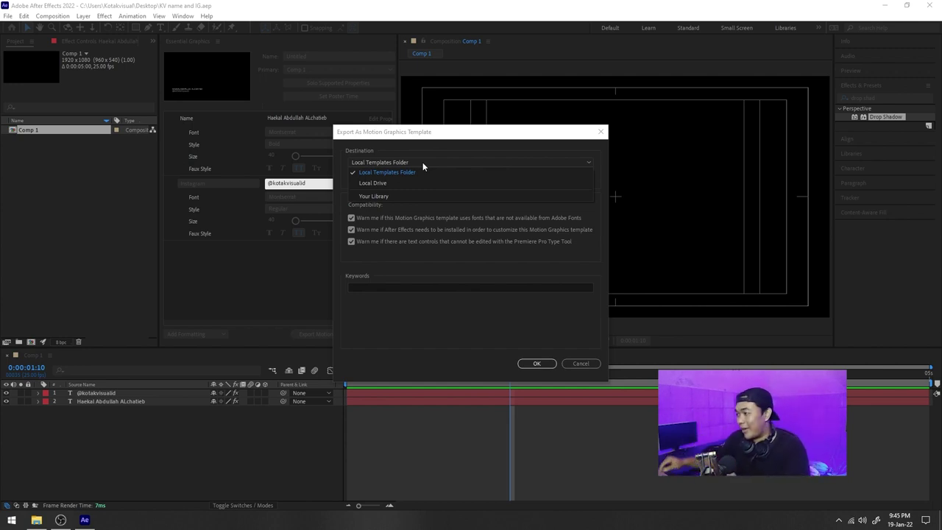
pyautogui.click(383, 183)
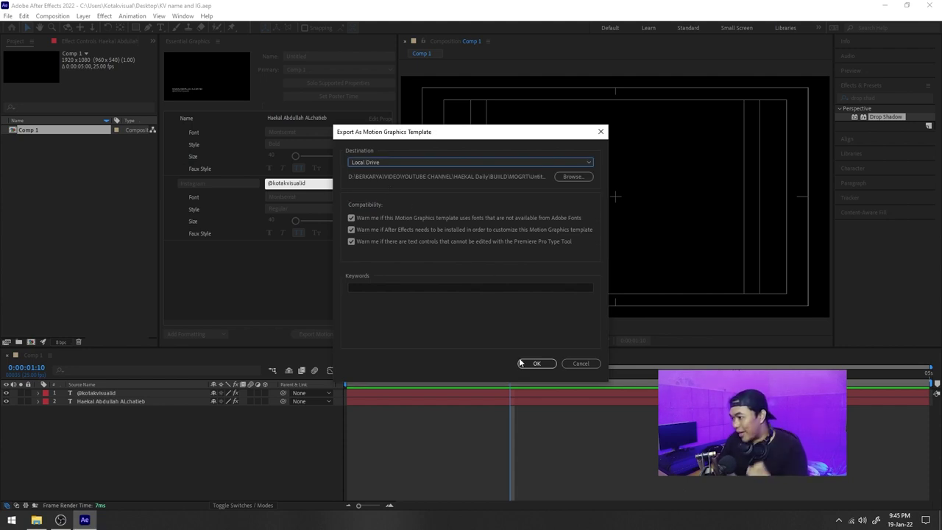
pyautogui.click(572, 179)
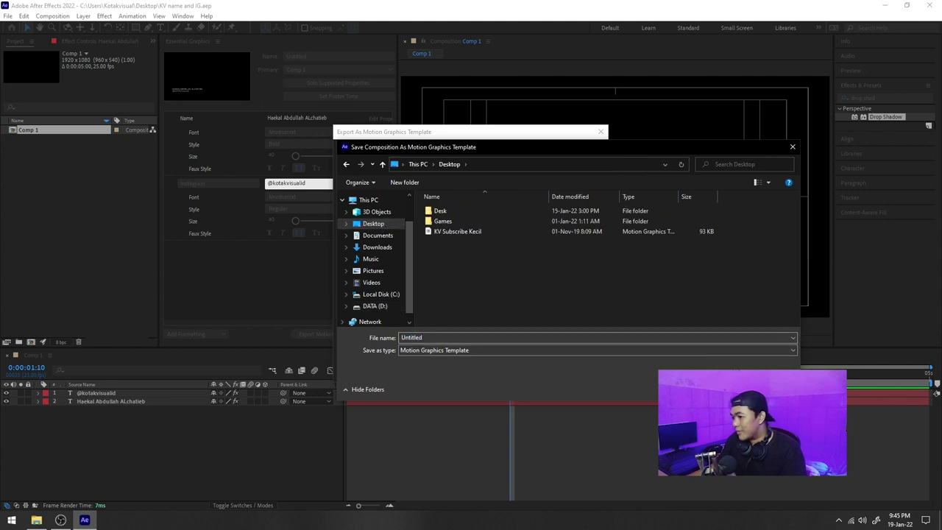
pyautogui.click(717, 389)
pyautogui.click(537, 364)
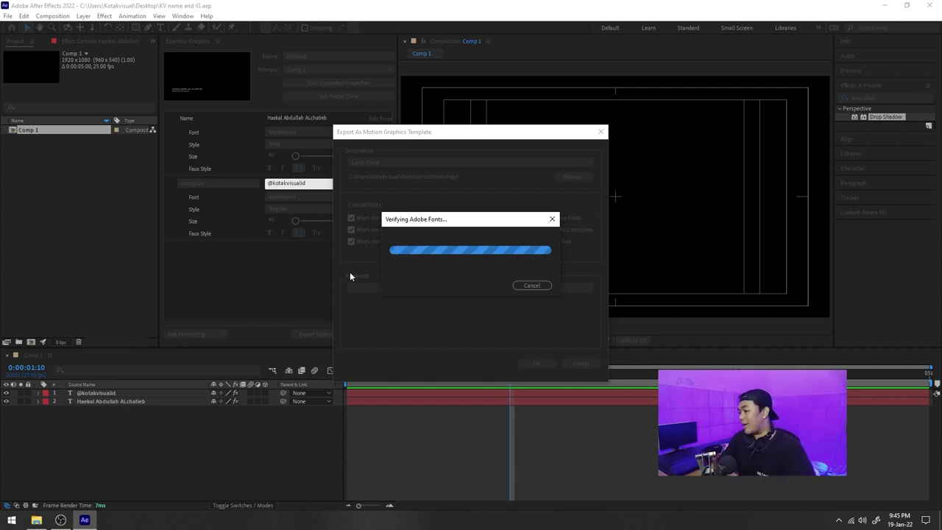
pyautogui.press('super+d')
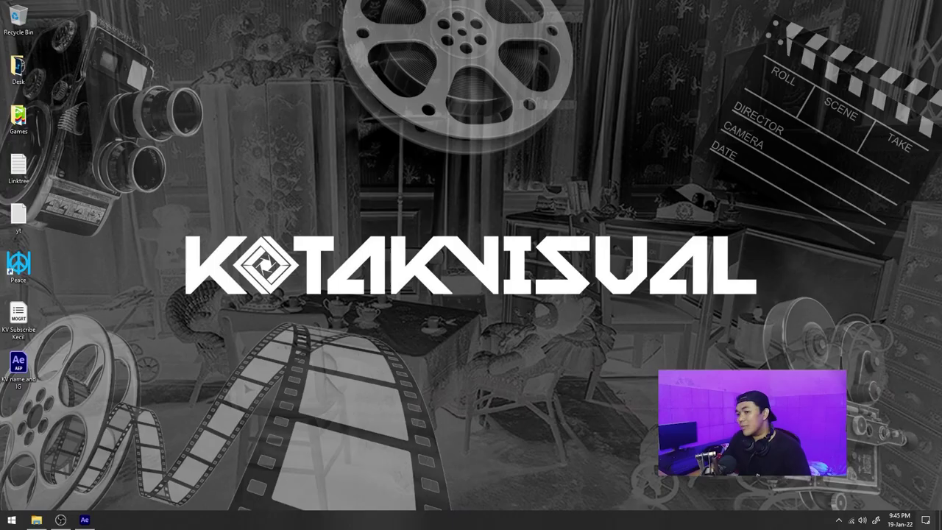
# - Rearrange the desktop icons to bring the KV Subscribe Kecil template into view
pyautogui.moveTo(125, 344); pyautogui.dragTo(24, 470)
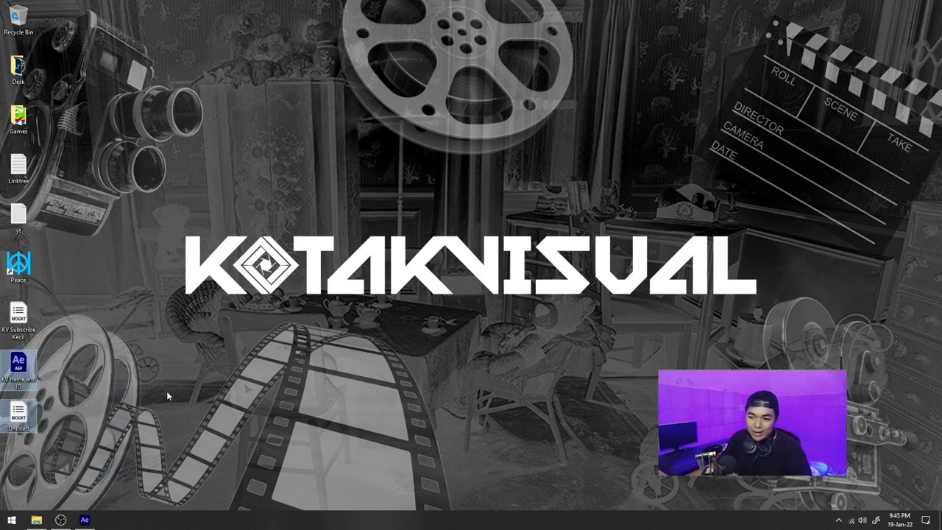
pyautogui.moveTo(190, 313); pyautogui.dragTo(22, 449)
pyautogui.moveTo(217, 304); pyautogui.dragTo(47, 408)
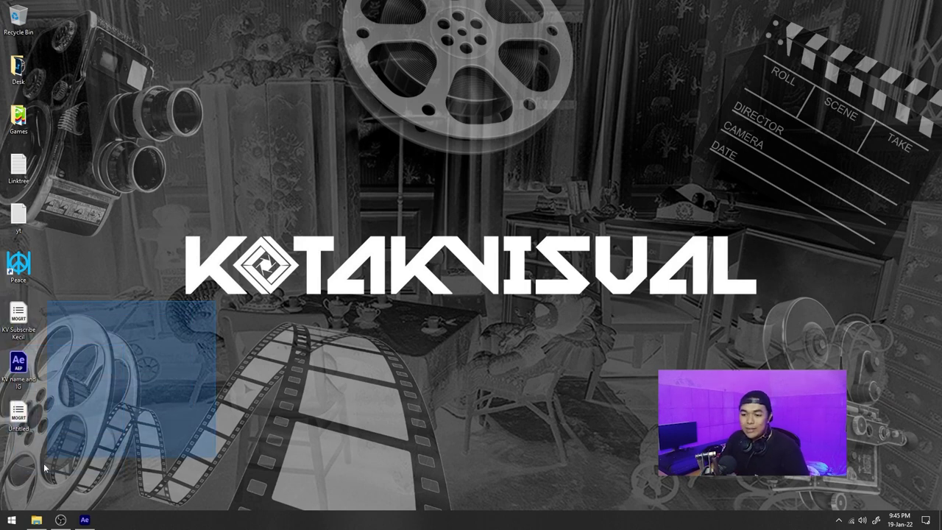
pyautogui.rightClick(148, 304)
pyautogui.click(169, 328)
pyautogui.moveTo(94, 292); pyautogui.dragTo(4, 378)
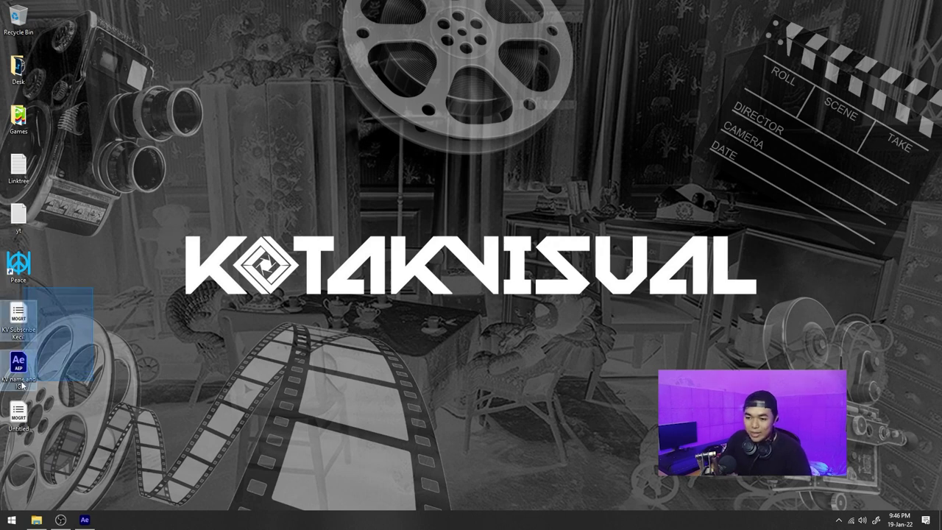
pyautogui.moveTo(94, 457)
pyautogui.mouseDown()
pyautogui.moveTo(7, 373)
pyautogui.moveTo(90, 420)
pyautogui.mouseUp()
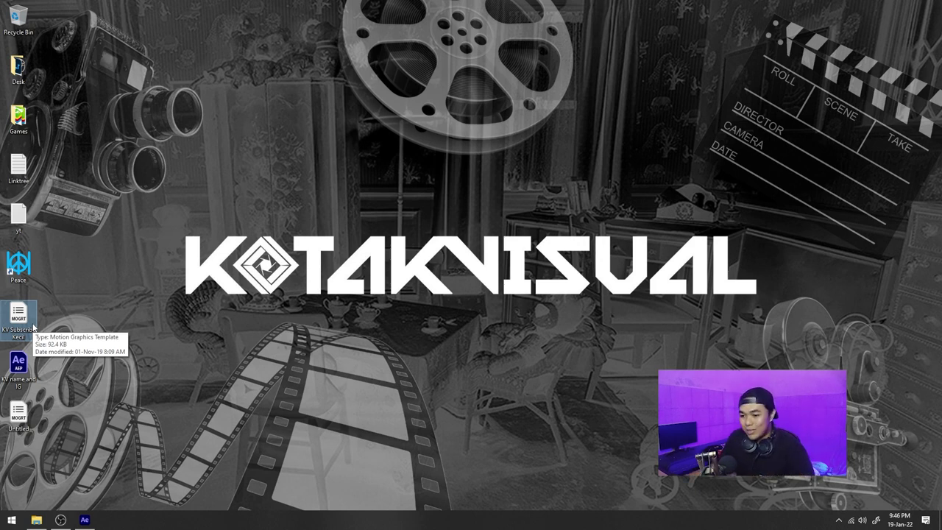
# - Extract KV Subscribe Kecil.mogrt with 7-Zip into a desktop folder and open that folder
pyautogui.rightClick(33, 326)
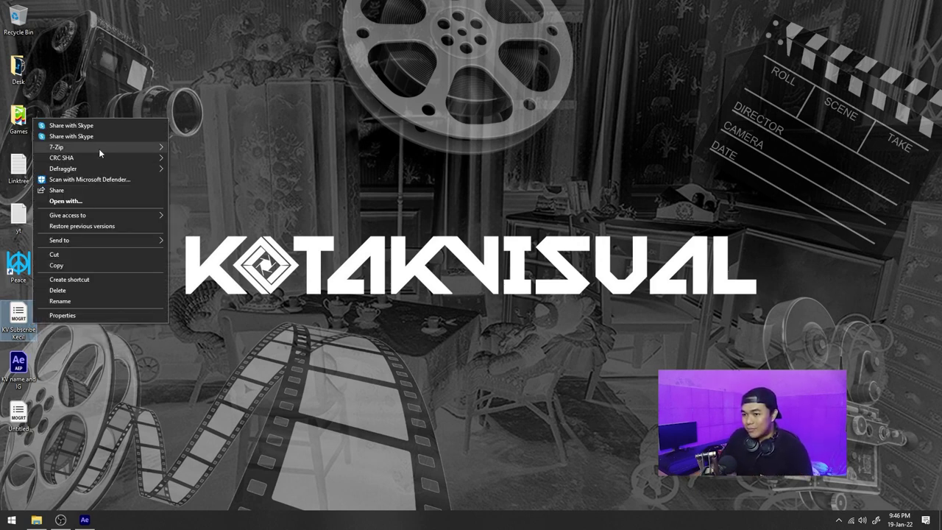
pyautogui.moveTo(167, 151)
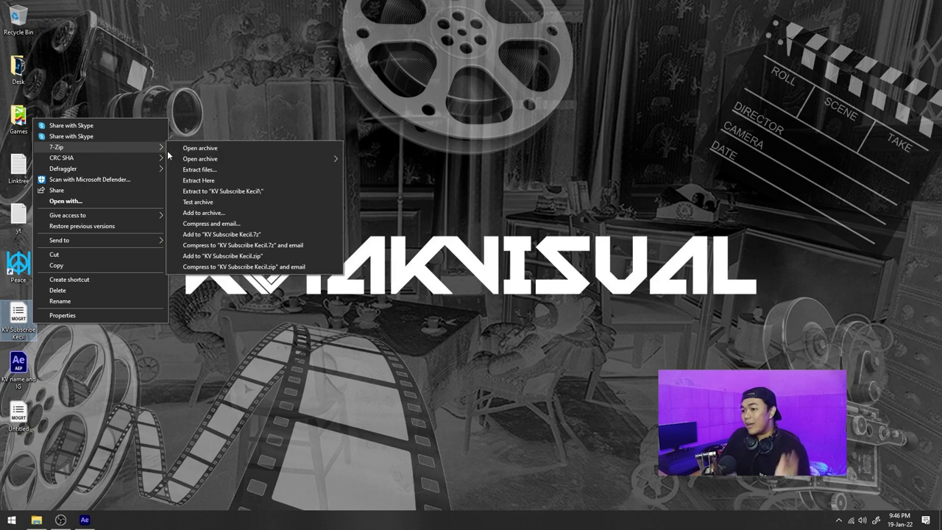
pyautogui.click(200, 169)
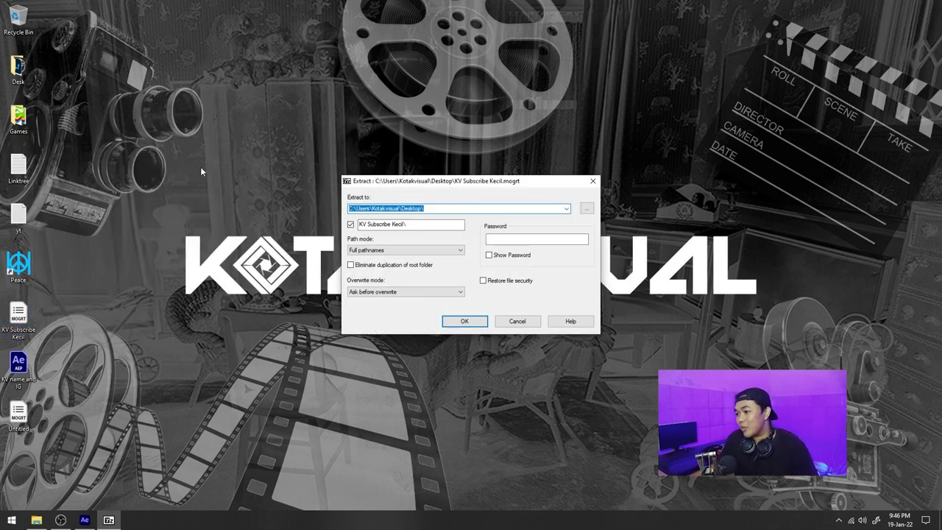
pyautogui.click(465, 321)
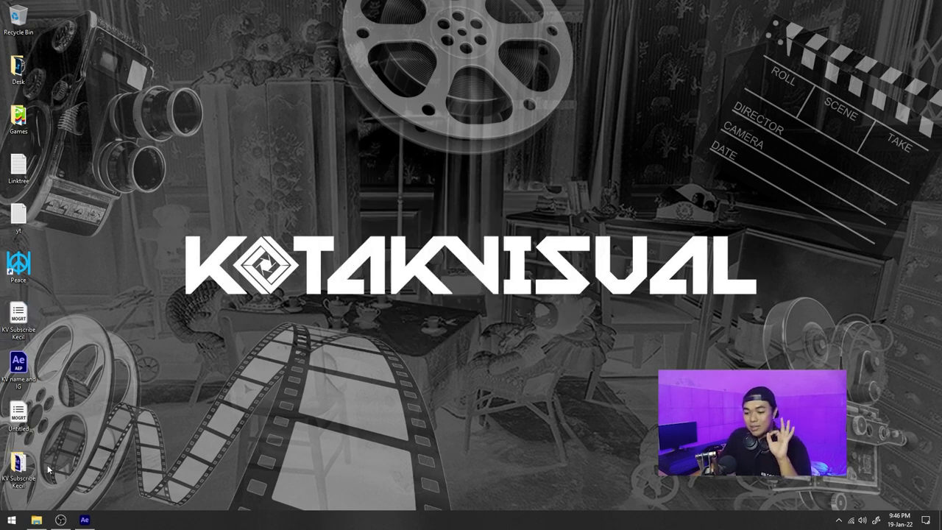
pyautogui.click(18, 463)
pyautogui.doubleClick(16, 463)
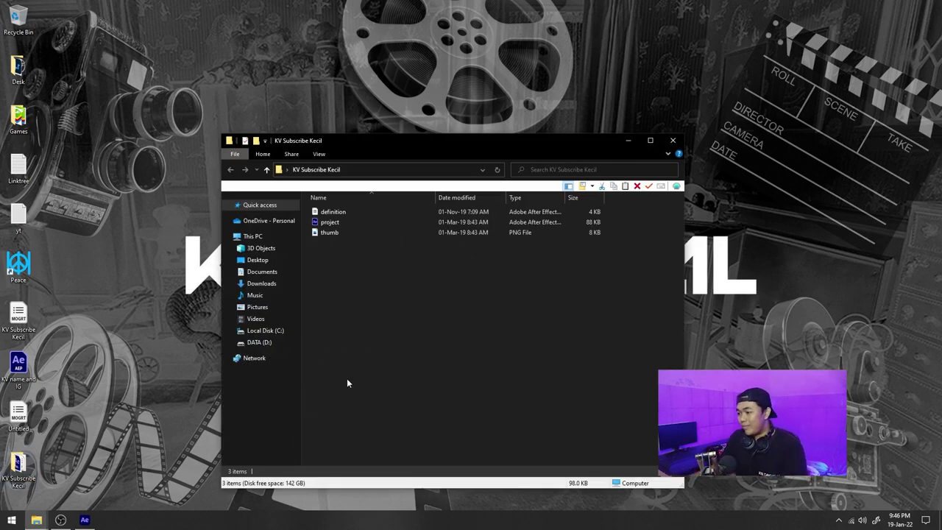
# - Extract the template's project file with 7-Zip into its own project folder
pyautogui.click(360, 233)
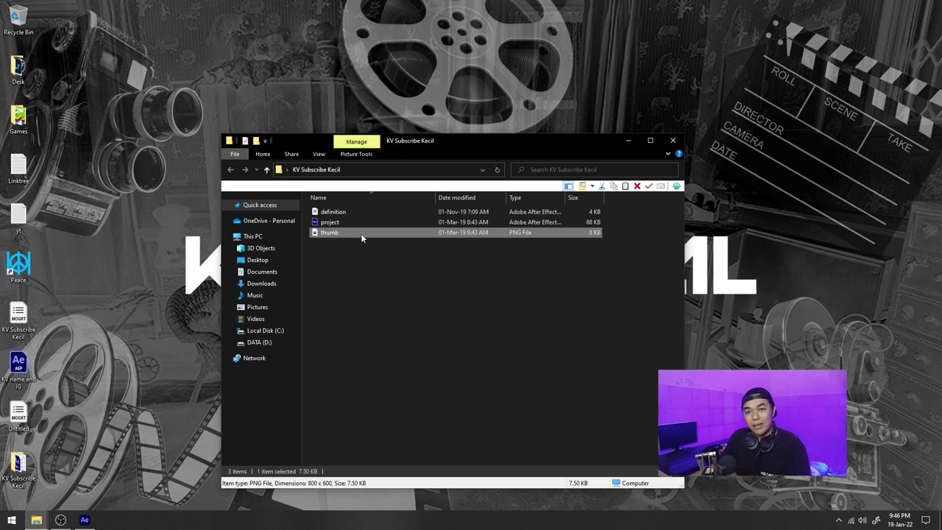
pyautogui.click(376, 222)
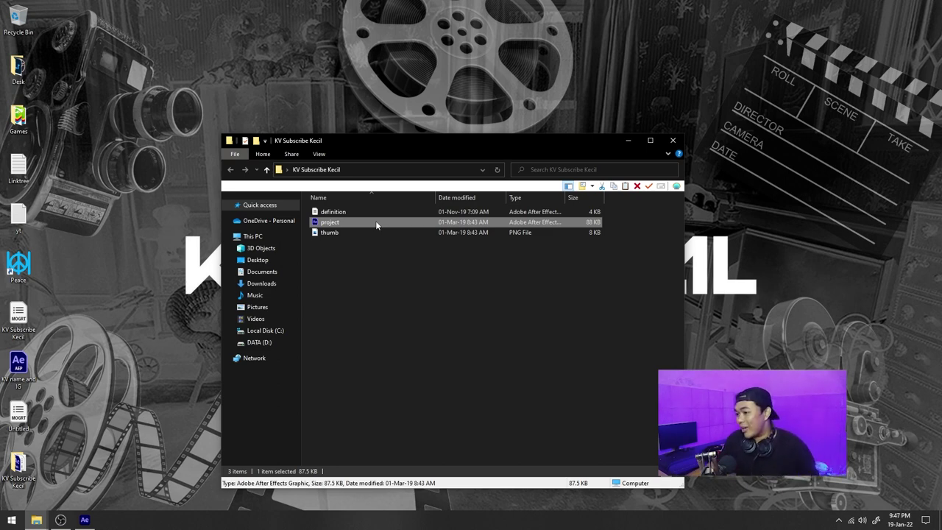
pyautogui.rightClick(367, 221)
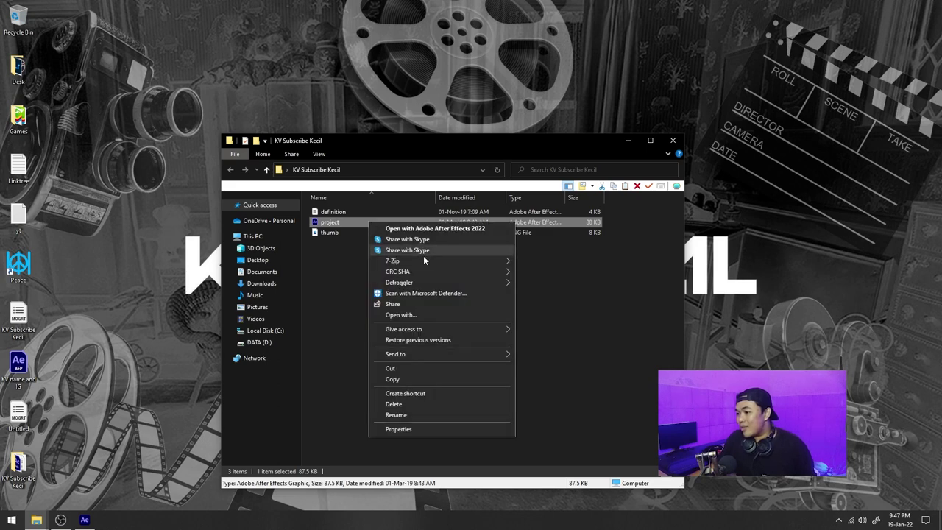
pyautogui.moveTo(424, 259)
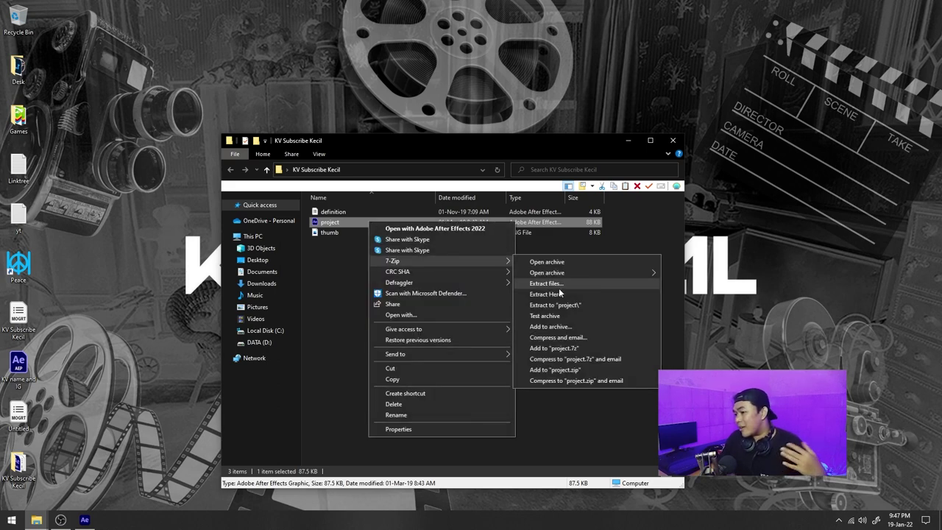
pyautogui.click(548, 283)
pyautogui.click(465, 321)
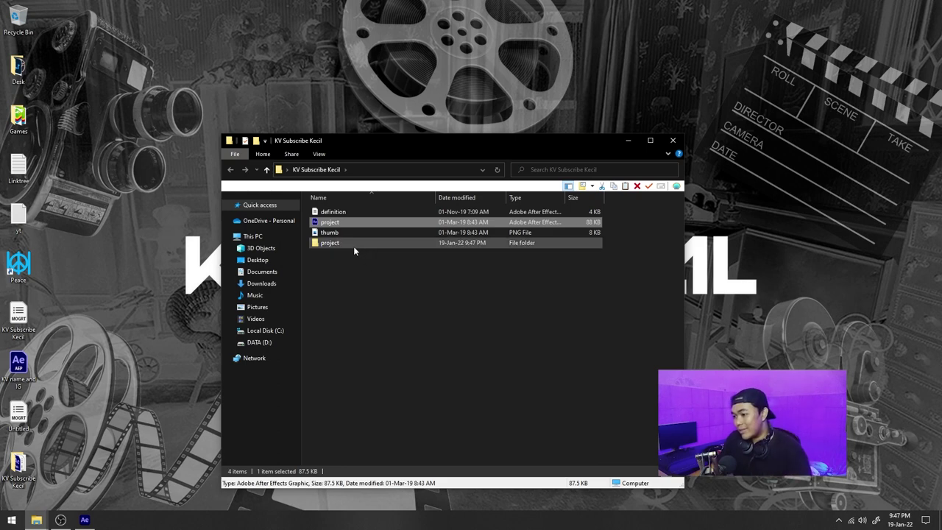
# - Open the extracted folder and launch subscribe kecil.aep in After Effects
pyautogui.doubleClick(354, 244)
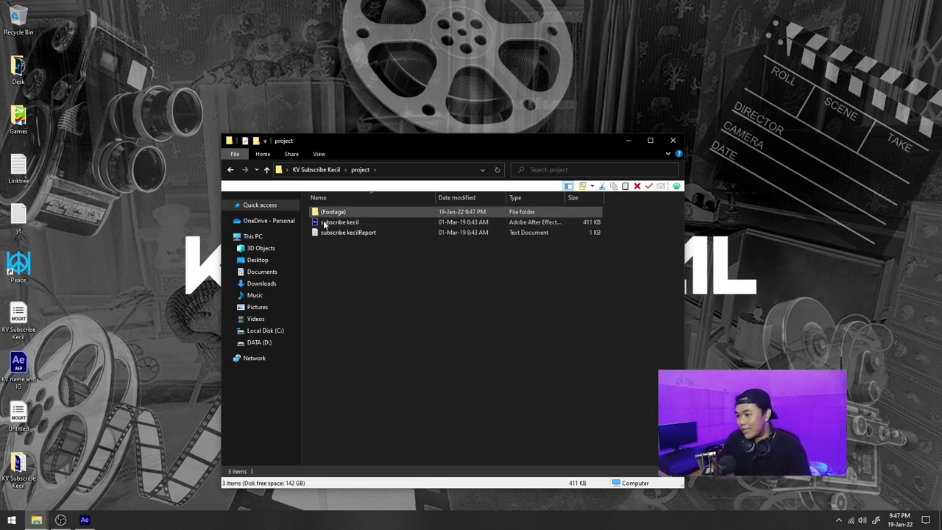
pyautogui.click(358, 221)
pyautogui.click(360, 214)
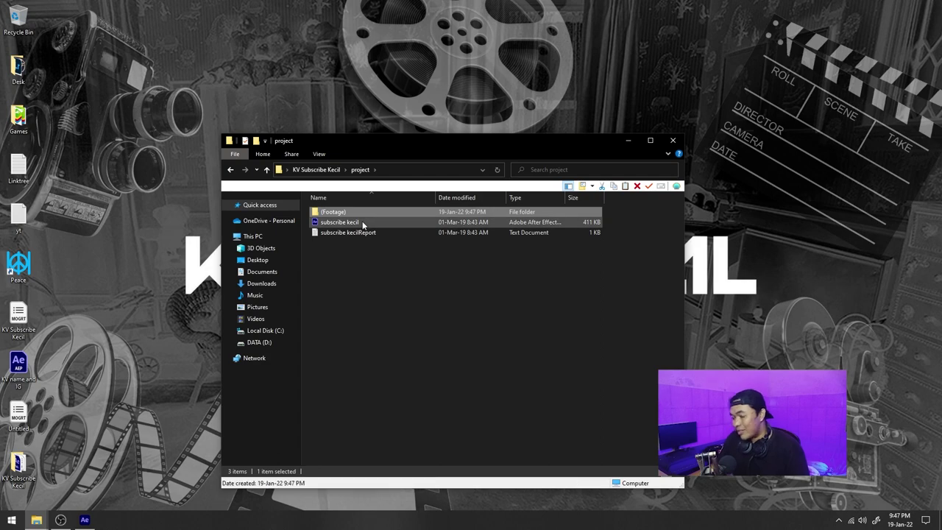
pyautogui.doubleClick(363, 225)
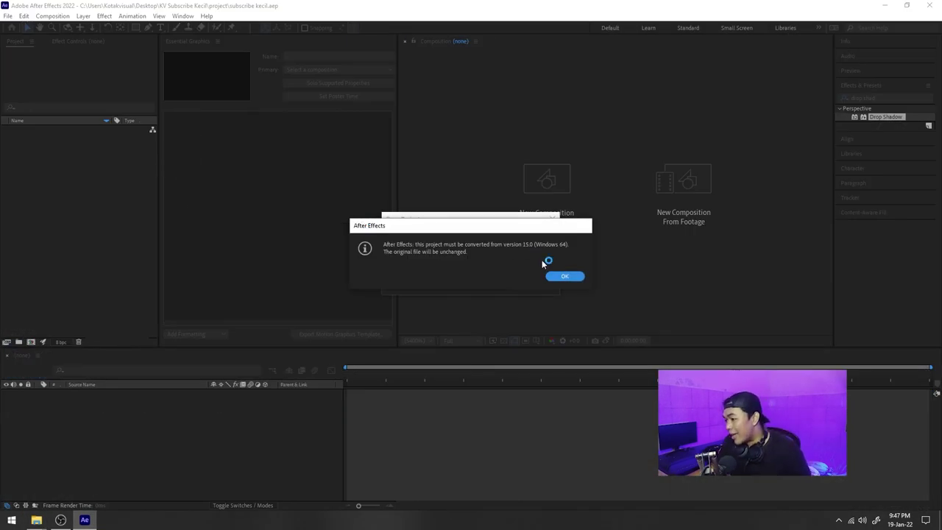
# - Accept the version conversion, scrub Comp 1 to the KOTAKVISUAL subscribe button, and select the gerak layer
pyautogui.click(557, 277)
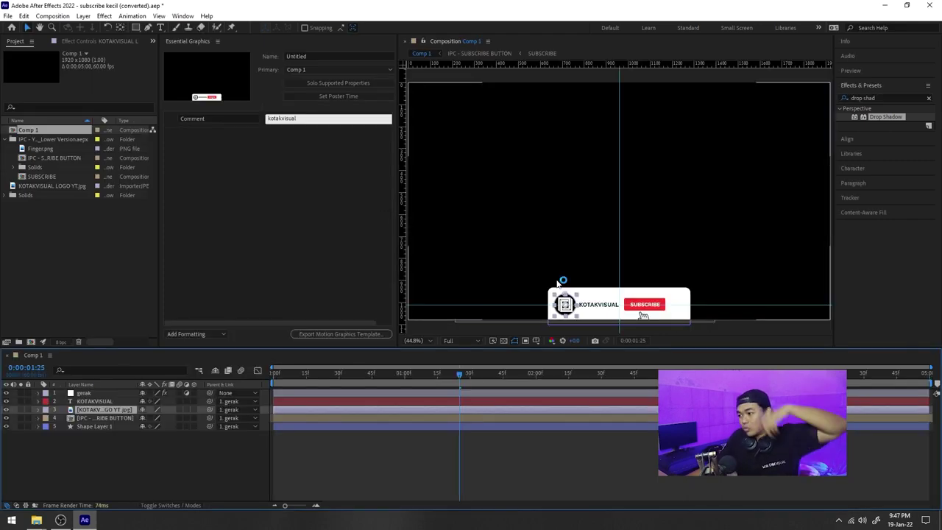
pyautogui.click(100, 305)
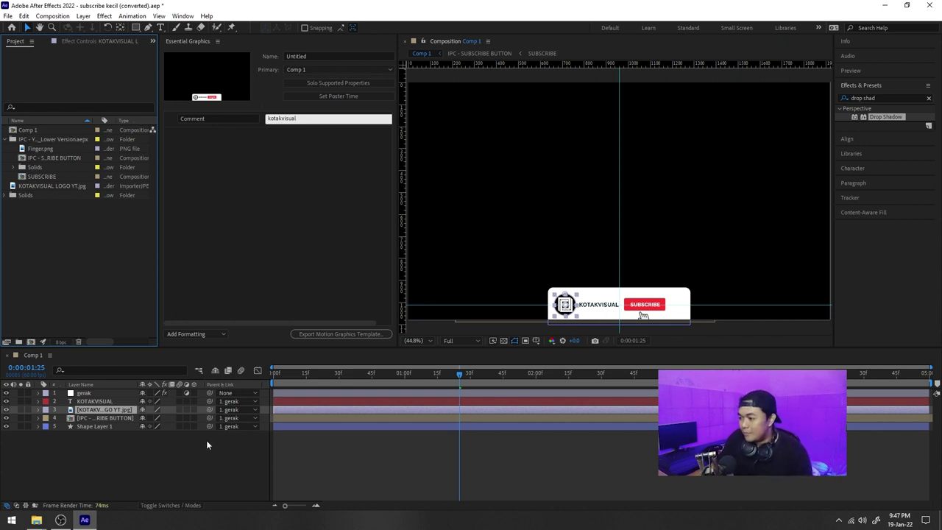
pyautogui.moveTo(320, 374)
pyautogui.mouseDown()
pyautogui.moveTo(306, 374)
pyautogui.moveTo(373, 374)
pyautogui.mouseUp()
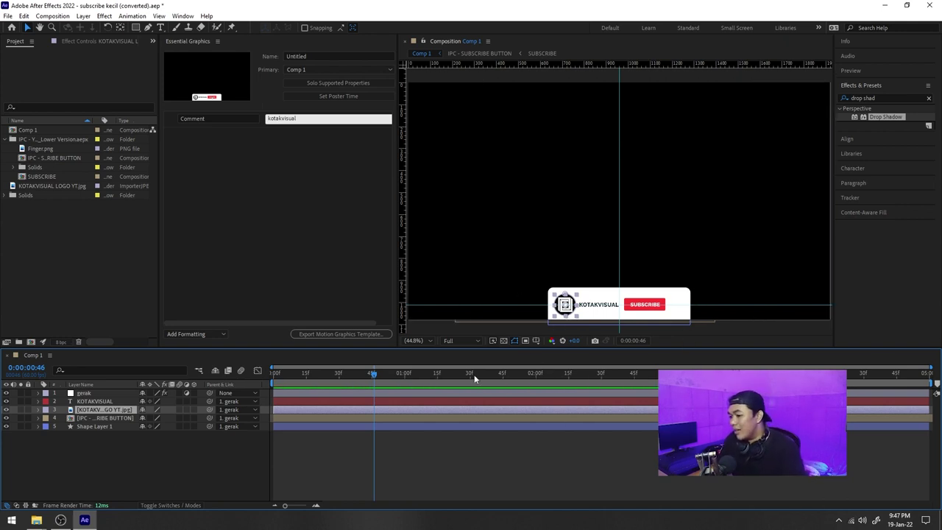
pyautogui.moveTo(425, 376); pyautogui.dragTo(484, 374)
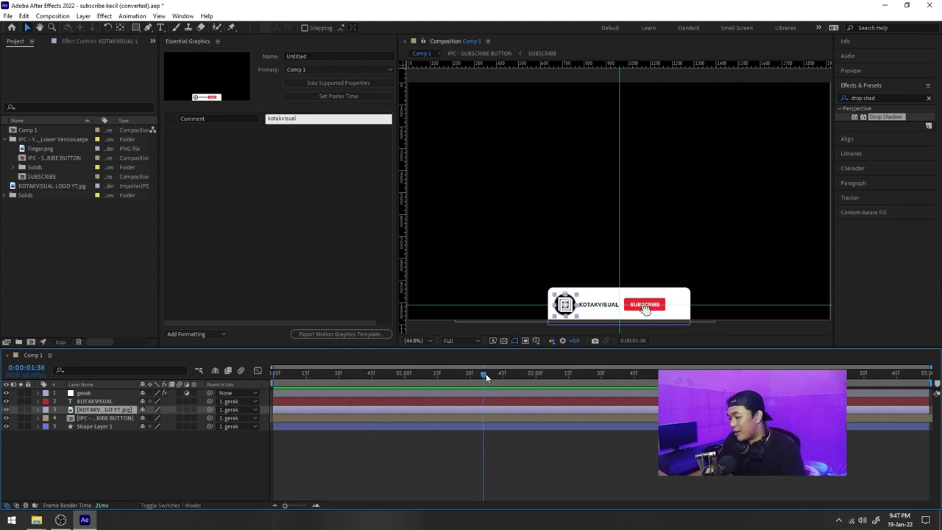
pyautogui.click(82, 393)
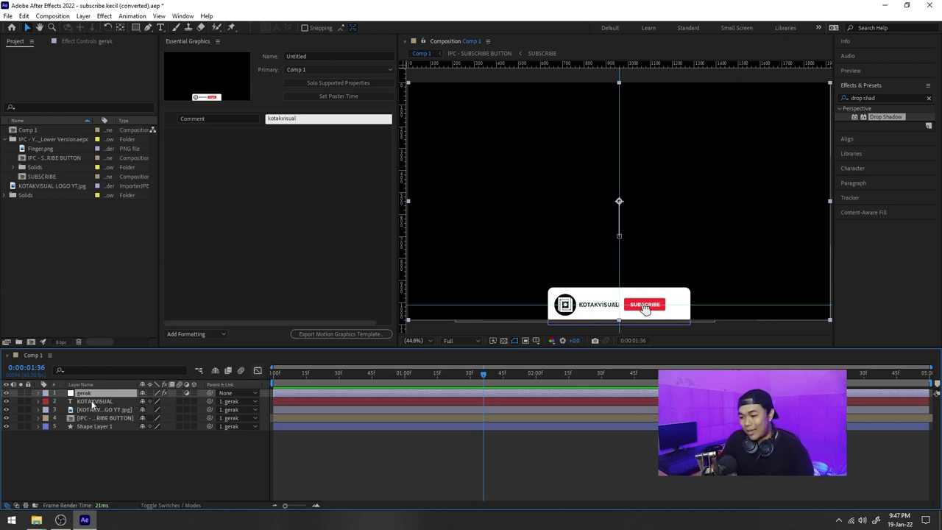
pyautogui.moveTo(319, 378); pyautogui.dragTo(468, 373)
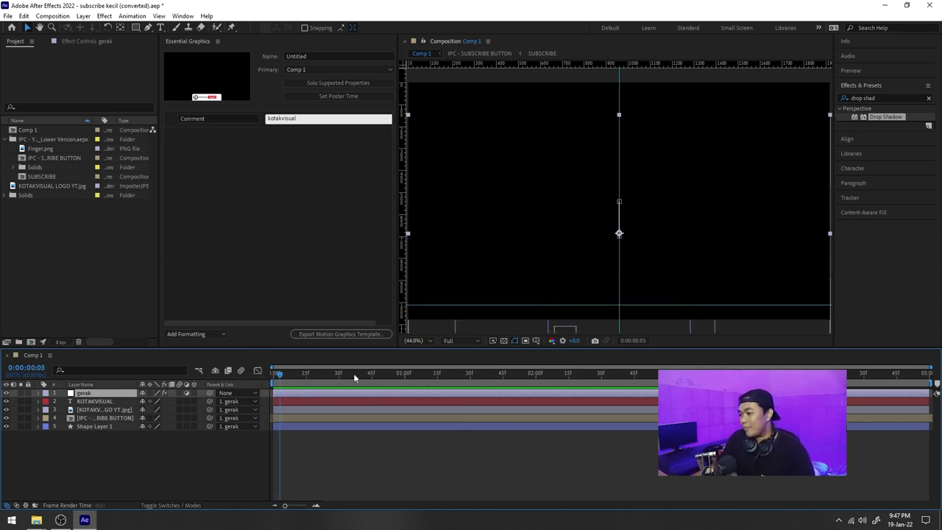
pyautogui.moveTo(468, 374); pyautogui.dragTo(262, 383)
pyautogui.press('space')
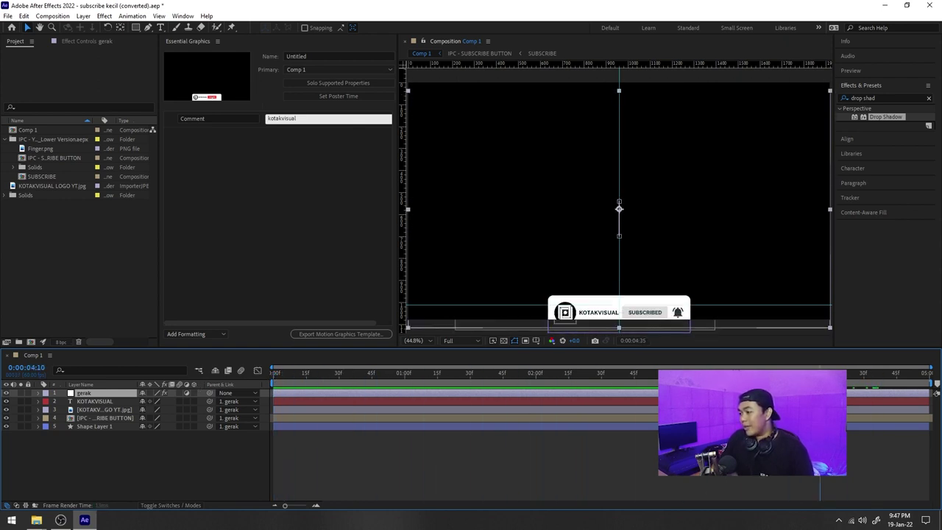
pyautogui.press('space')
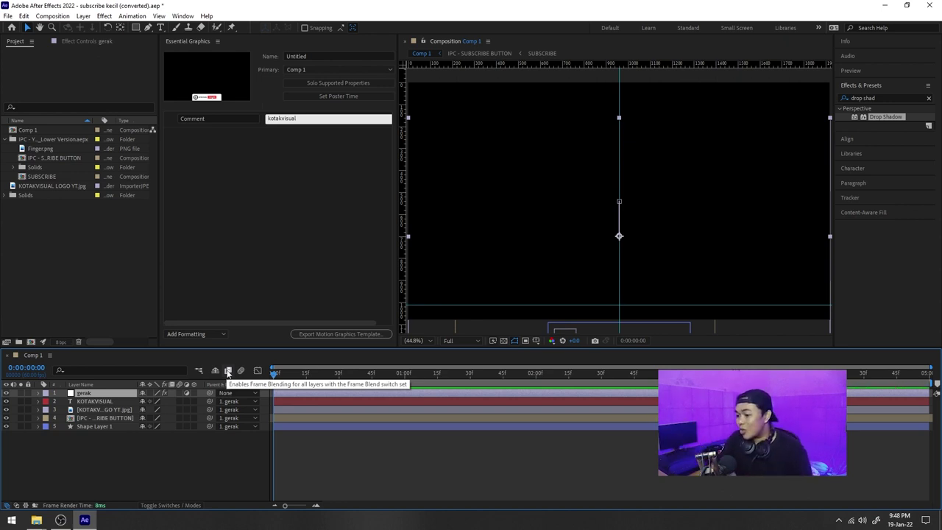
pyautogui.moveTo(283, 373); pyautogui.dragTo(471, 374)
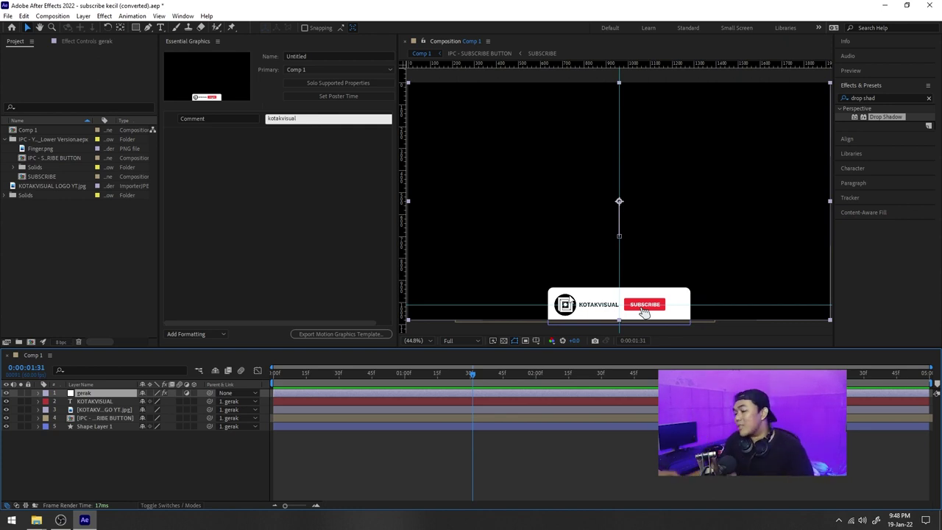
pyautogui.click(310, 226)
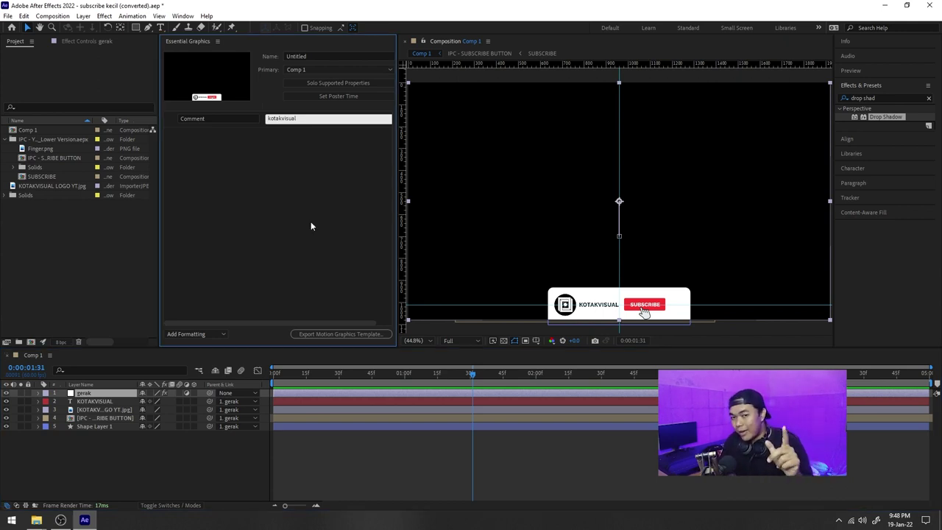
pyautogui.click(216, 119)
pyautogui.click(316, 168)
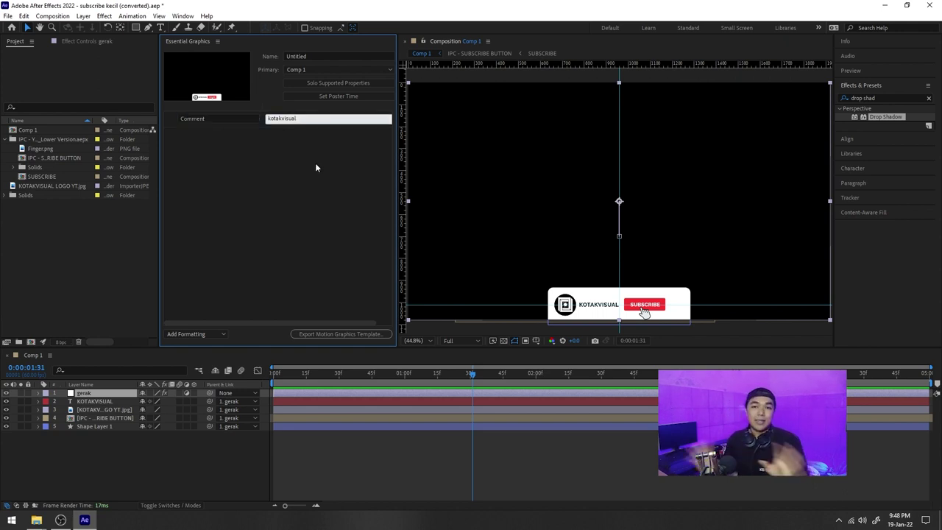